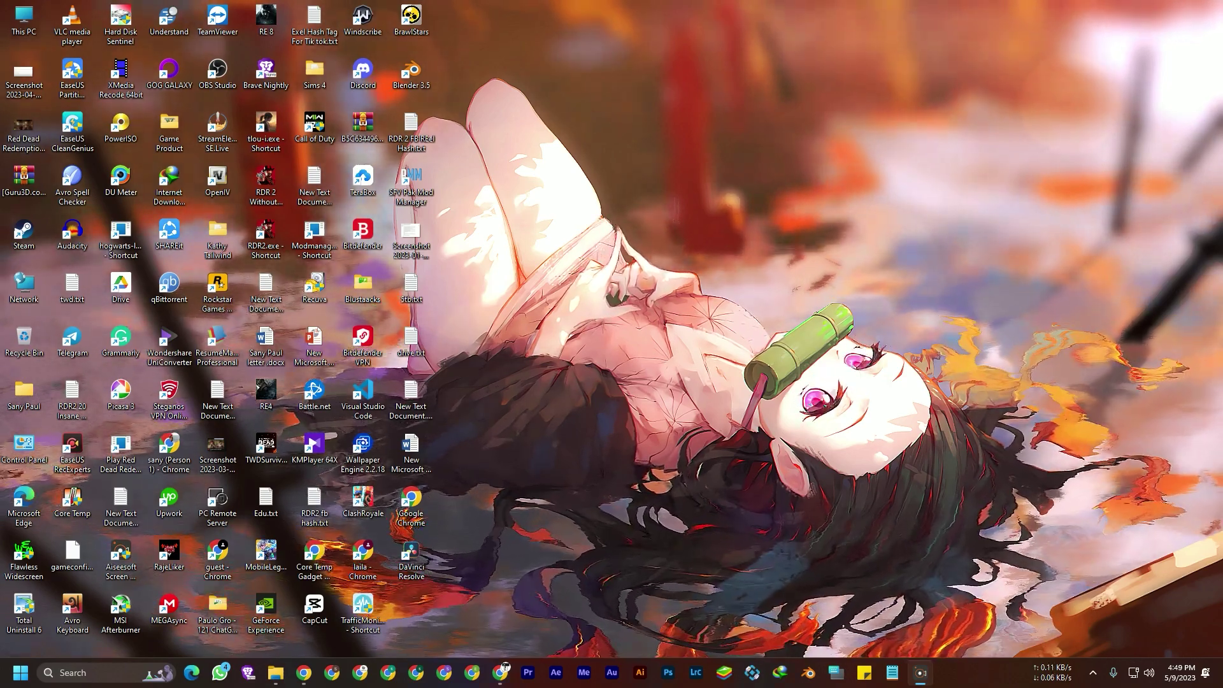
# Open Chrome and search the web for handbrake
pyautogui.click(304, 672)
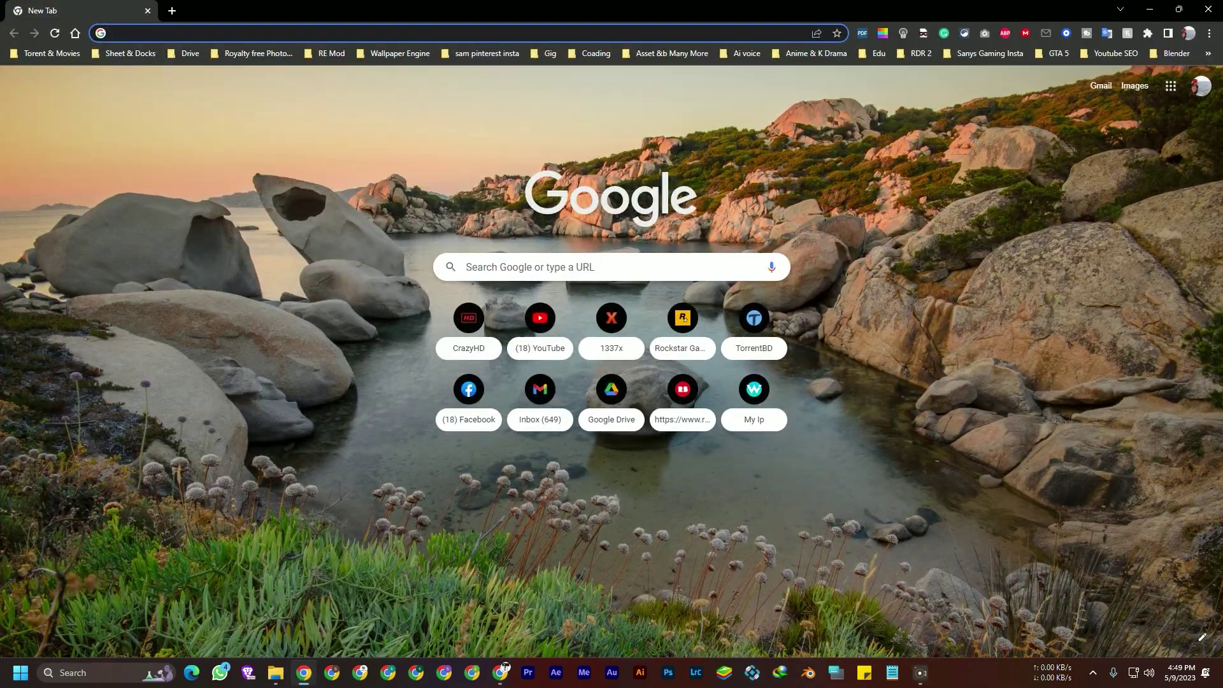
pyautogui.click(255, 33)
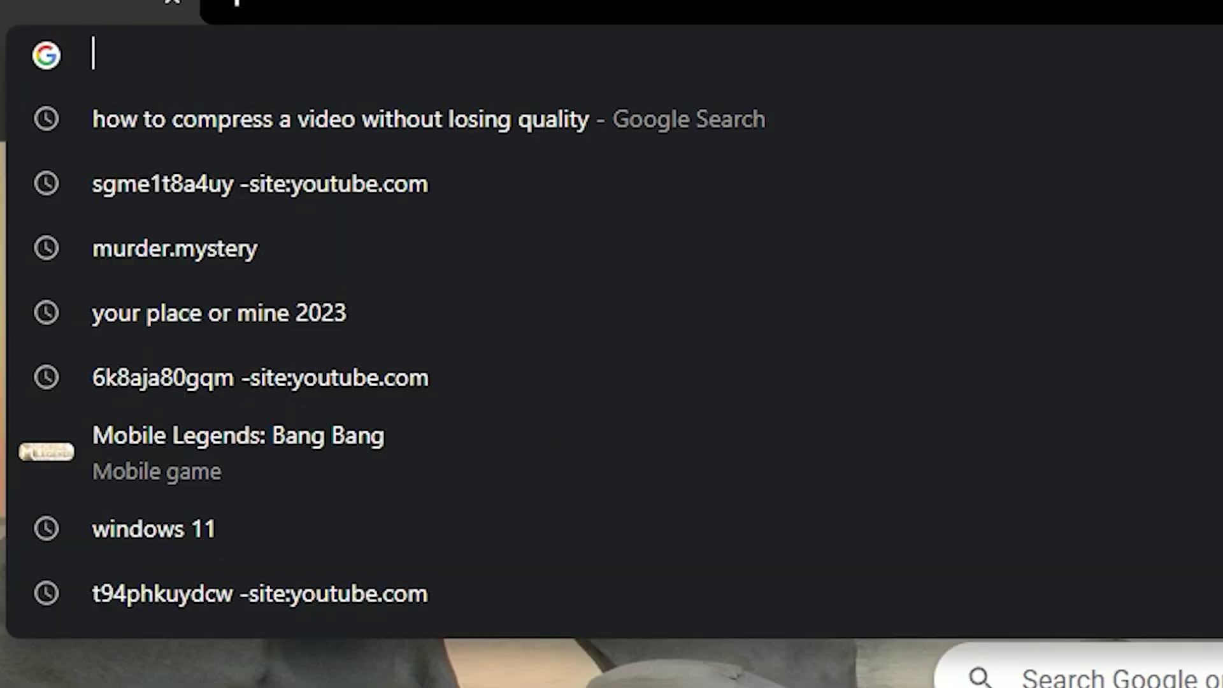
pyautogui.write('ha')
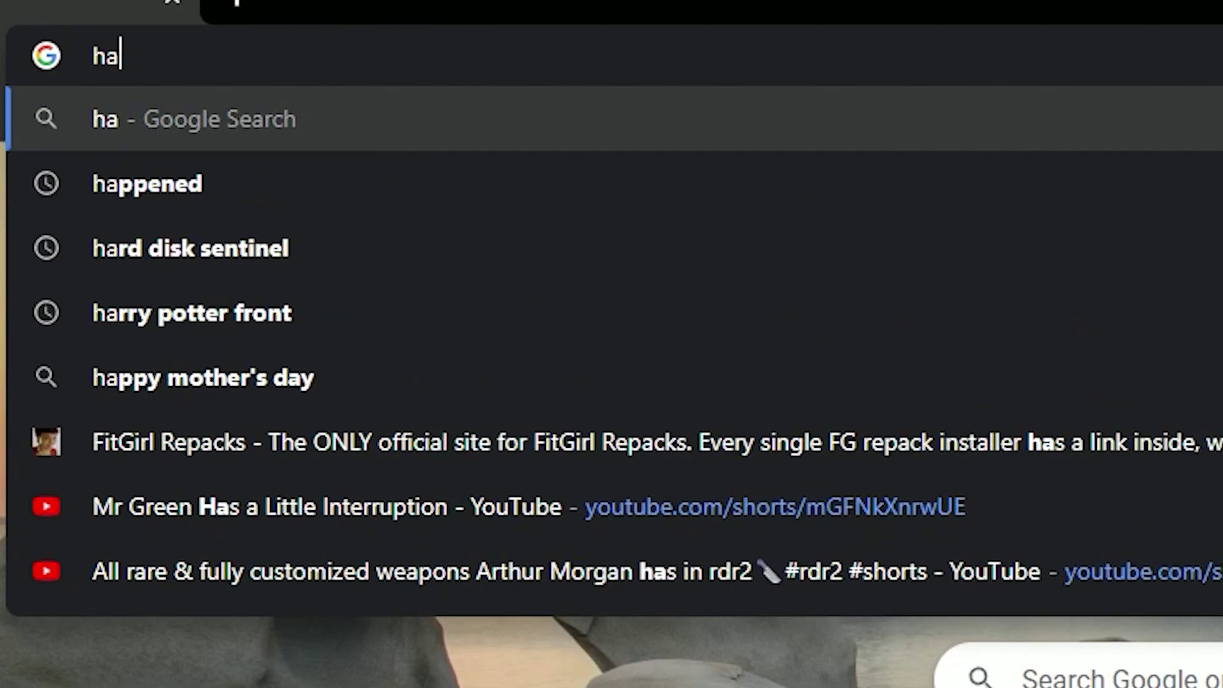
pyautogui.write('nd')
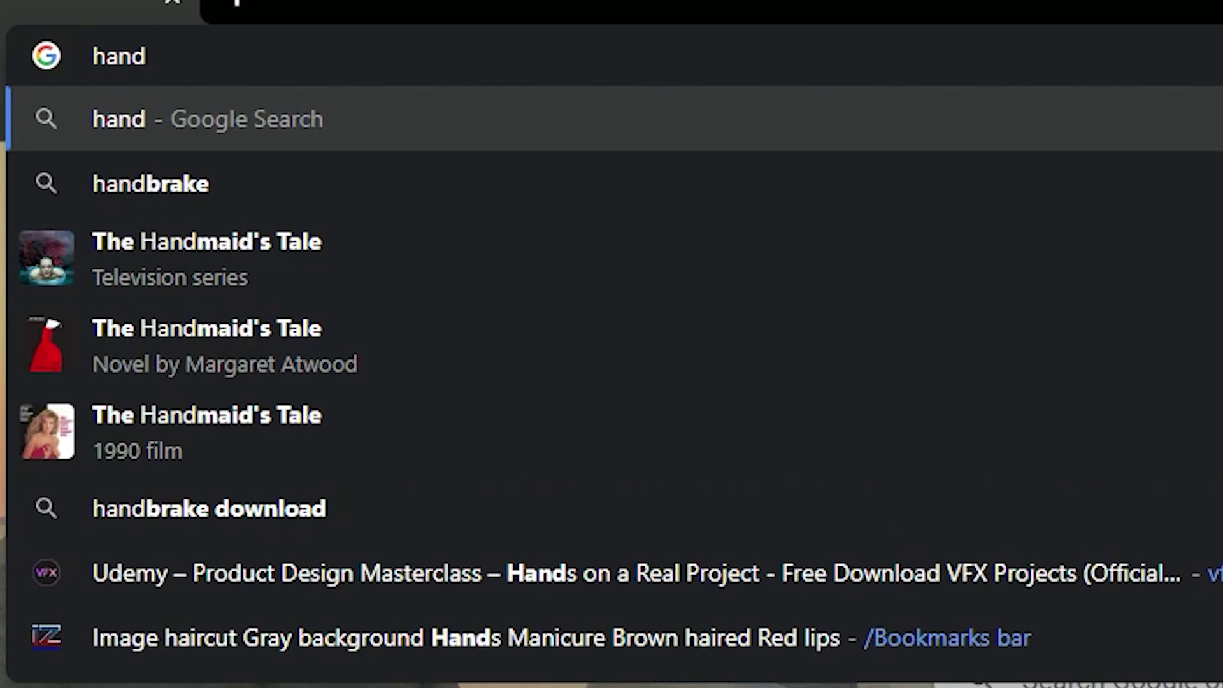
pyautogui.press('Down')
pyautogui.press('Return')
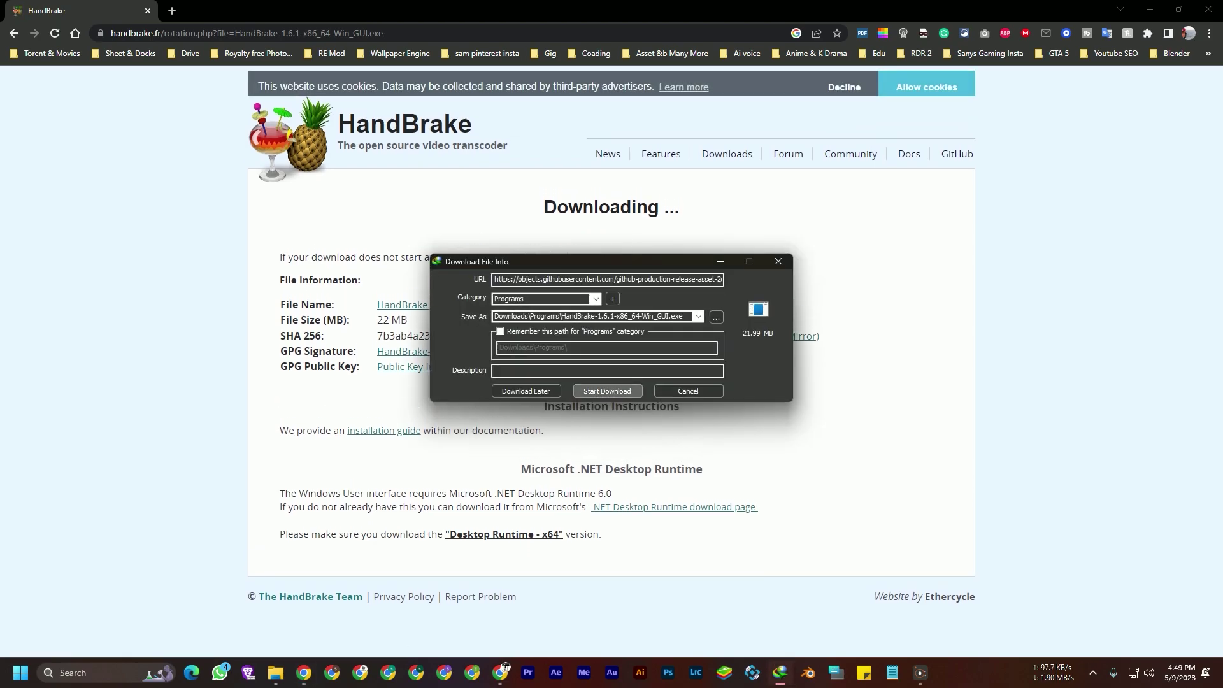
# Download HandBrake-1.6.1-x86_64-Win_GUI.exe and open its download folder from Internet Download Manager
pyautogui.press('Return')
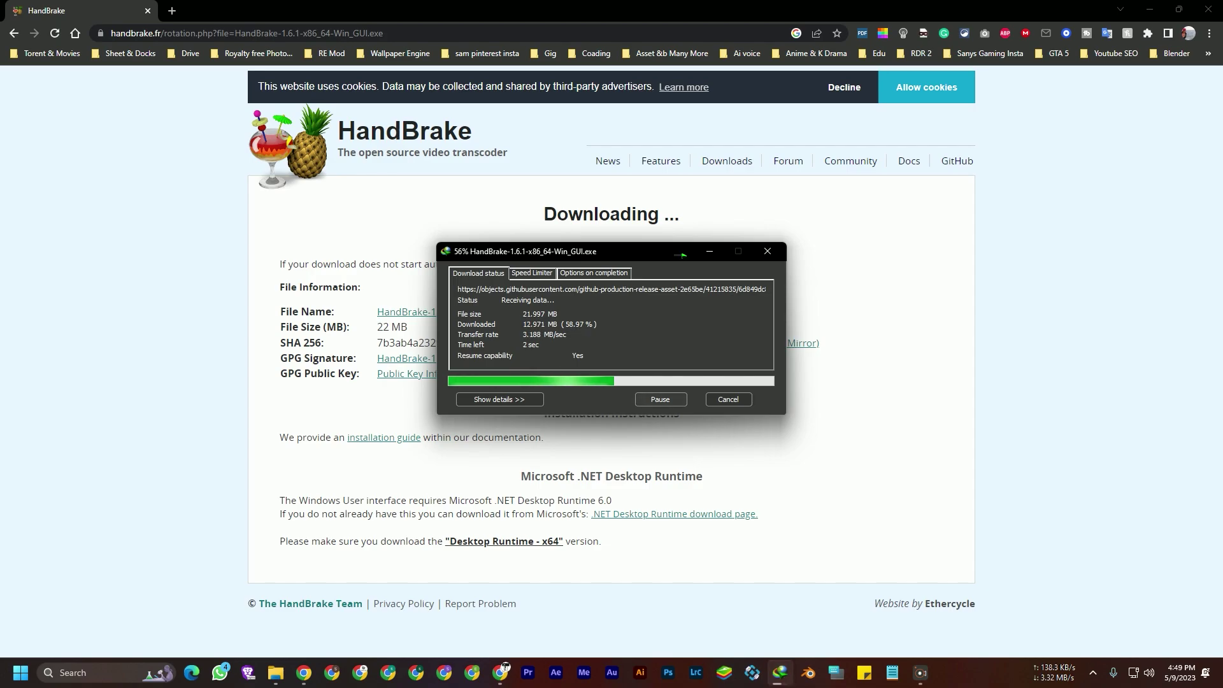
pyautogui.click(1150, 9)
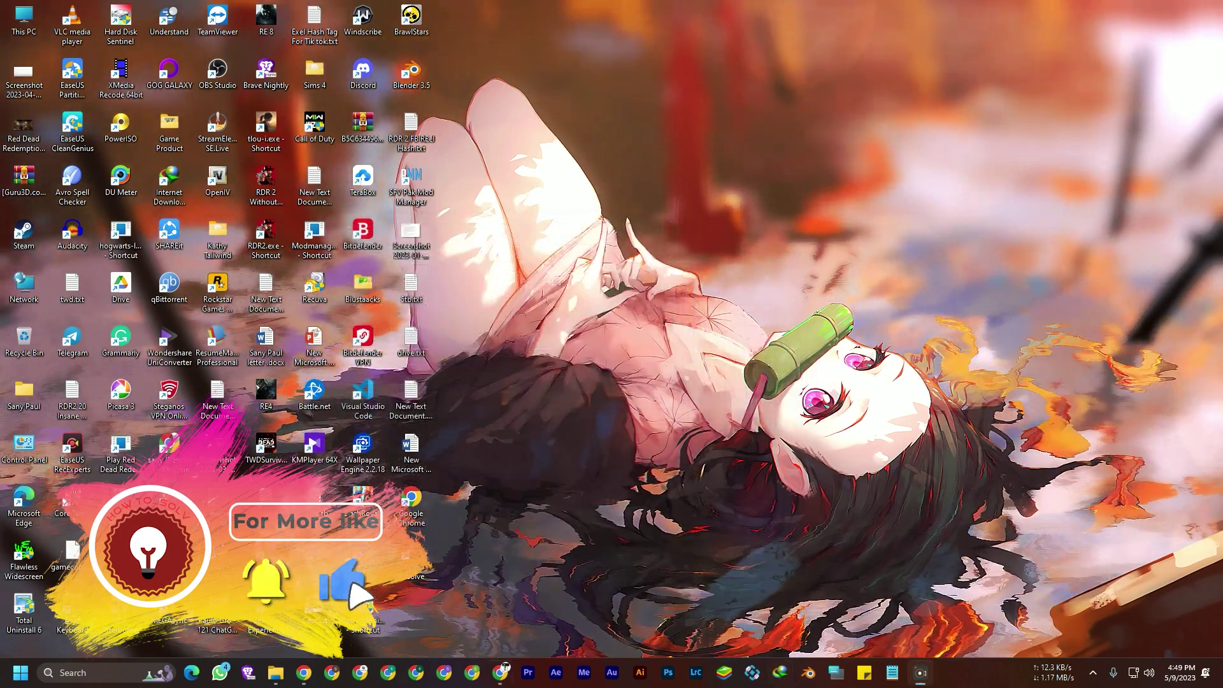
pyautogui.click(780, 673)
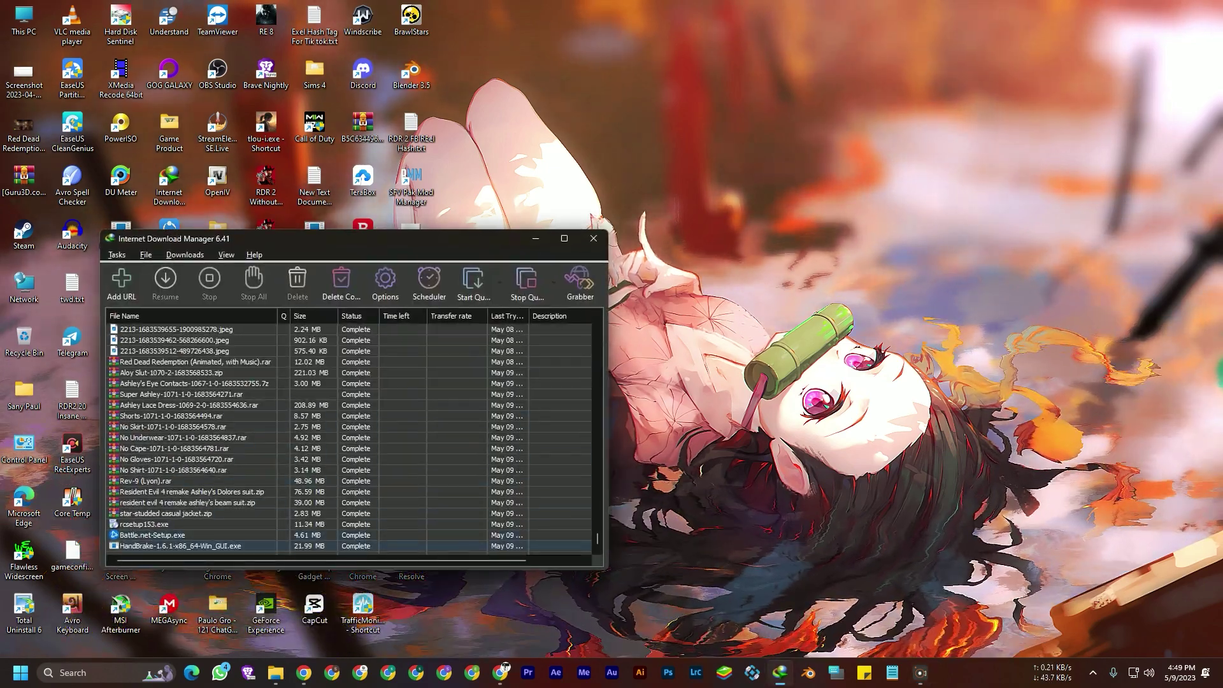
pyautogui.rightClick(136, 546)
pyautogui.click(180, 351)
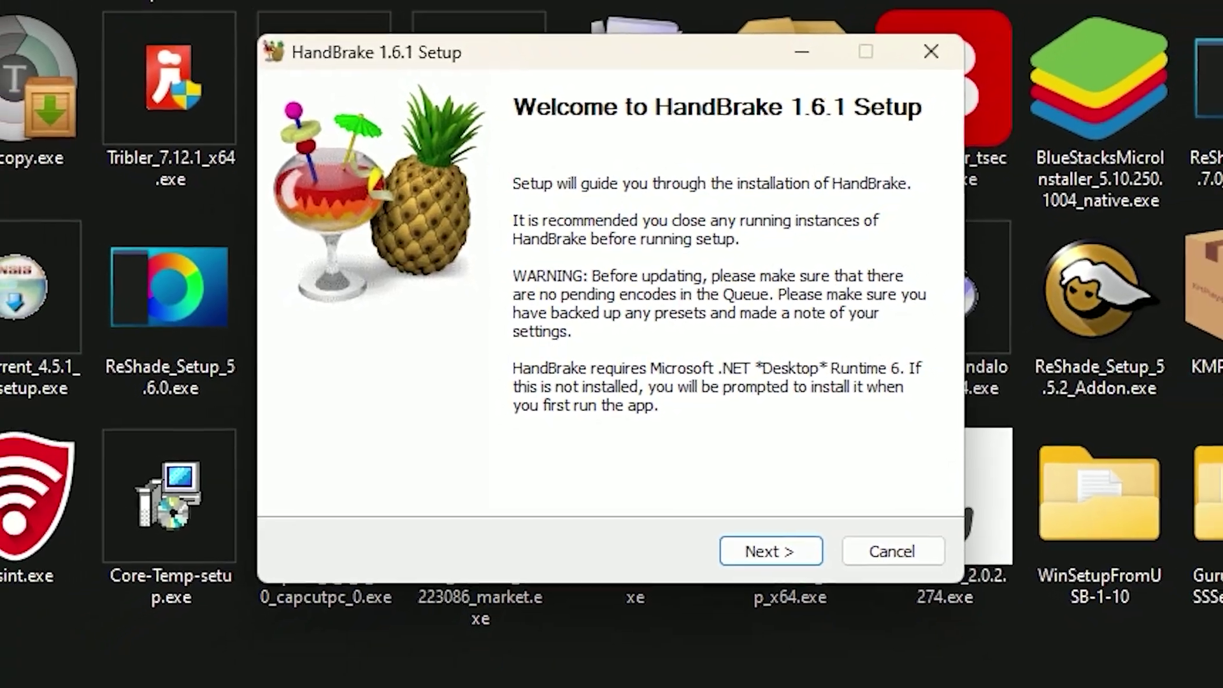
# Install HandBrake 1.6.1, accepting the license agreement and keeping the default setup options
pyautogui.click(684, 437)
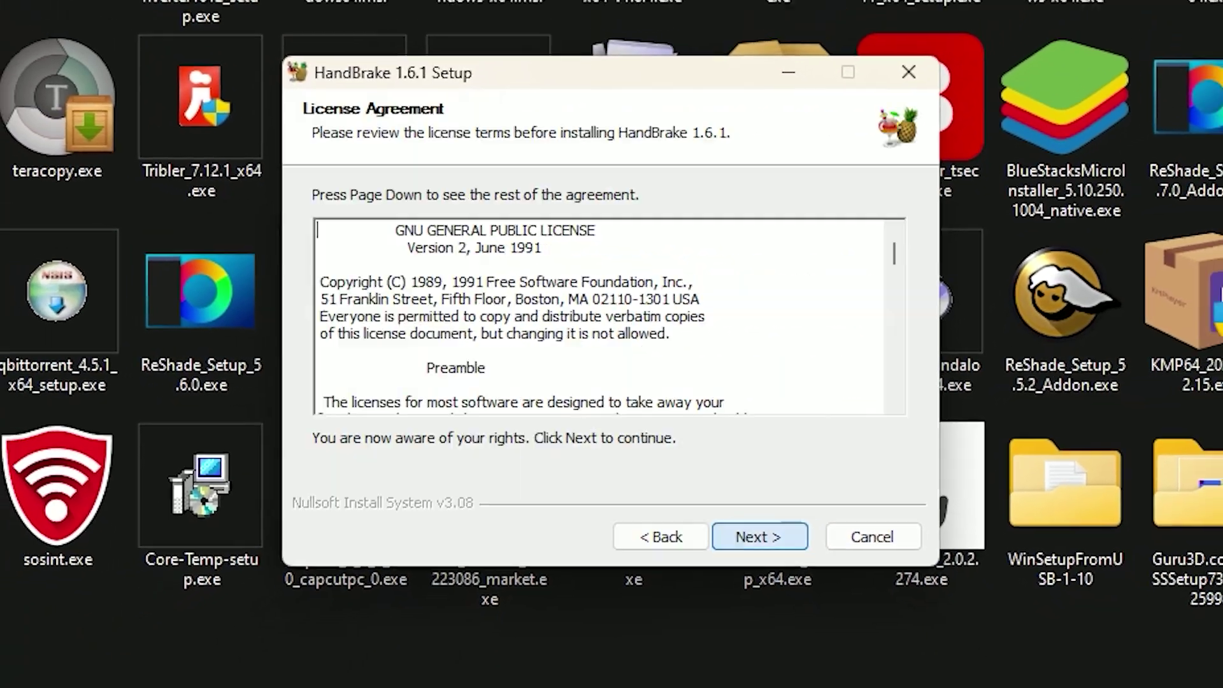
pyautogui.press('Return')
pyautogui.press('Return')
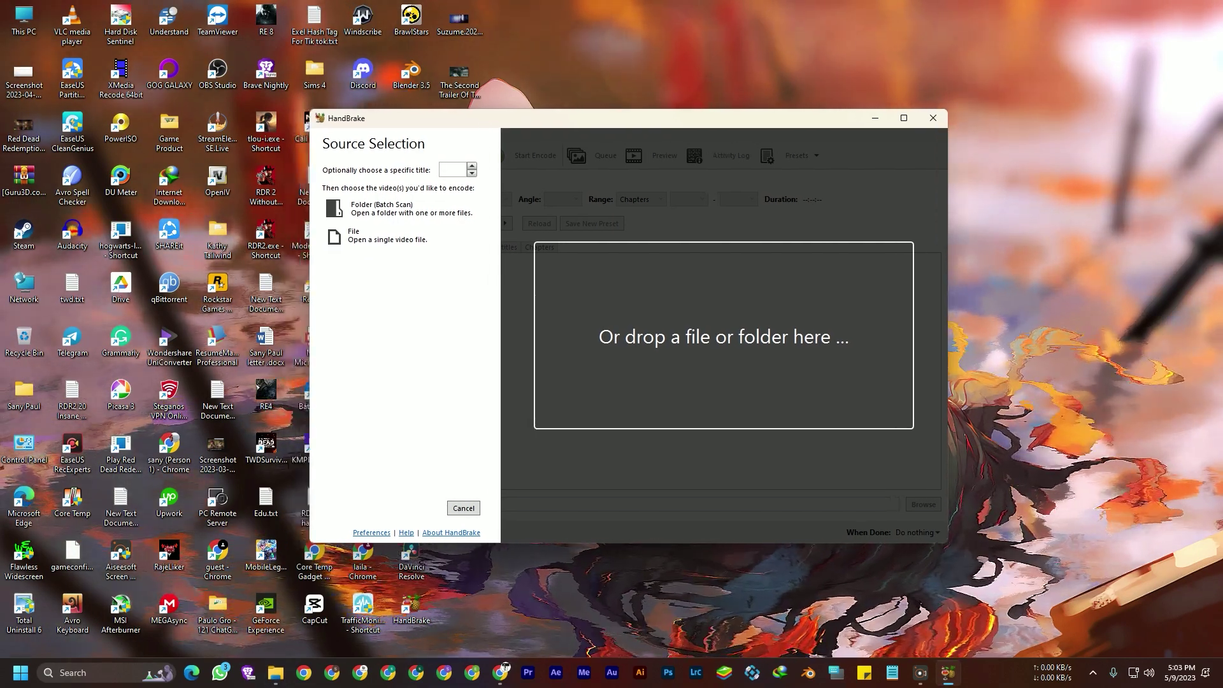
# Load Red Dead Redemption 2 2023.02.21 - 01.03.15.05.mp4 from the Movie folder on drive G: into HandBrake as the source
pyautogui.moveTo(628, 119); pyautogui.dragTo(772, 109)
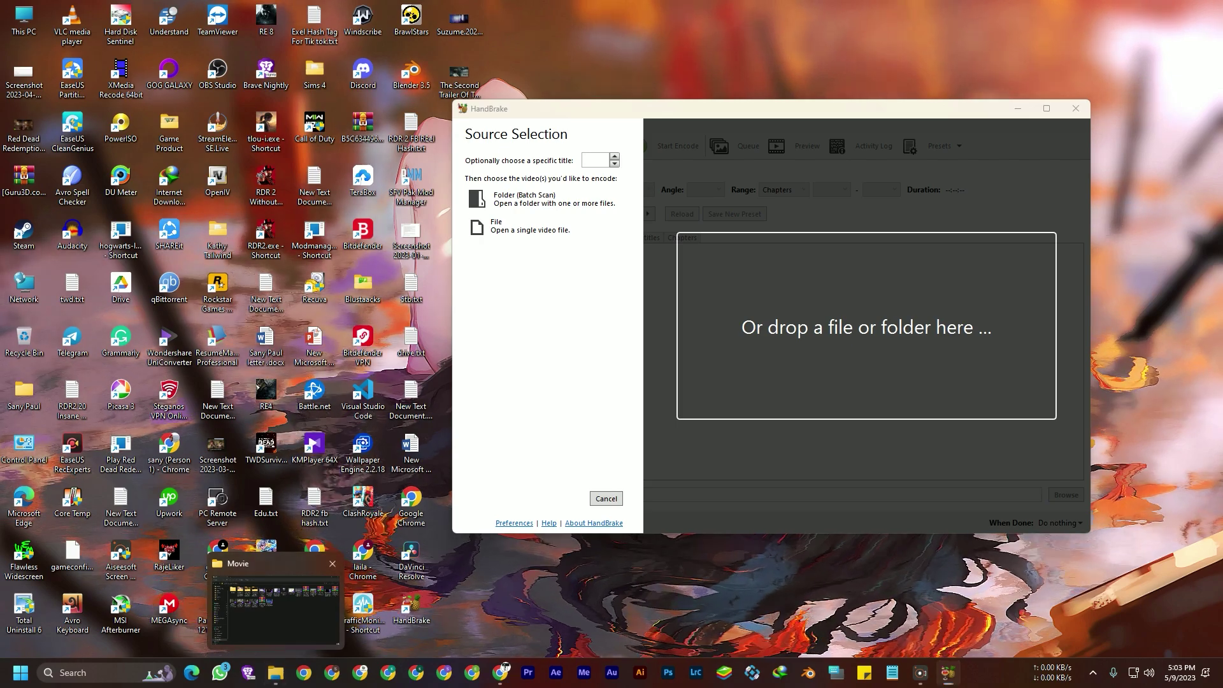
pyautogui.click(276, 608)
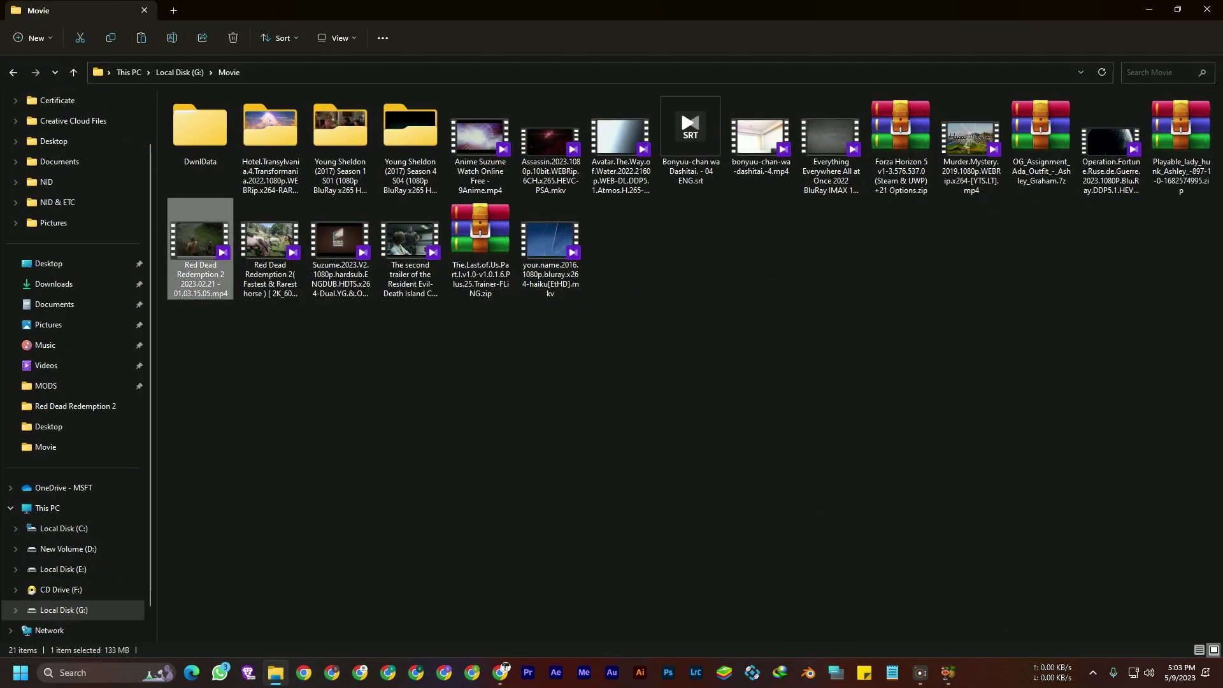
pyautogui.moveTo(951, 675); pyautogui.dragTo(866, 337)
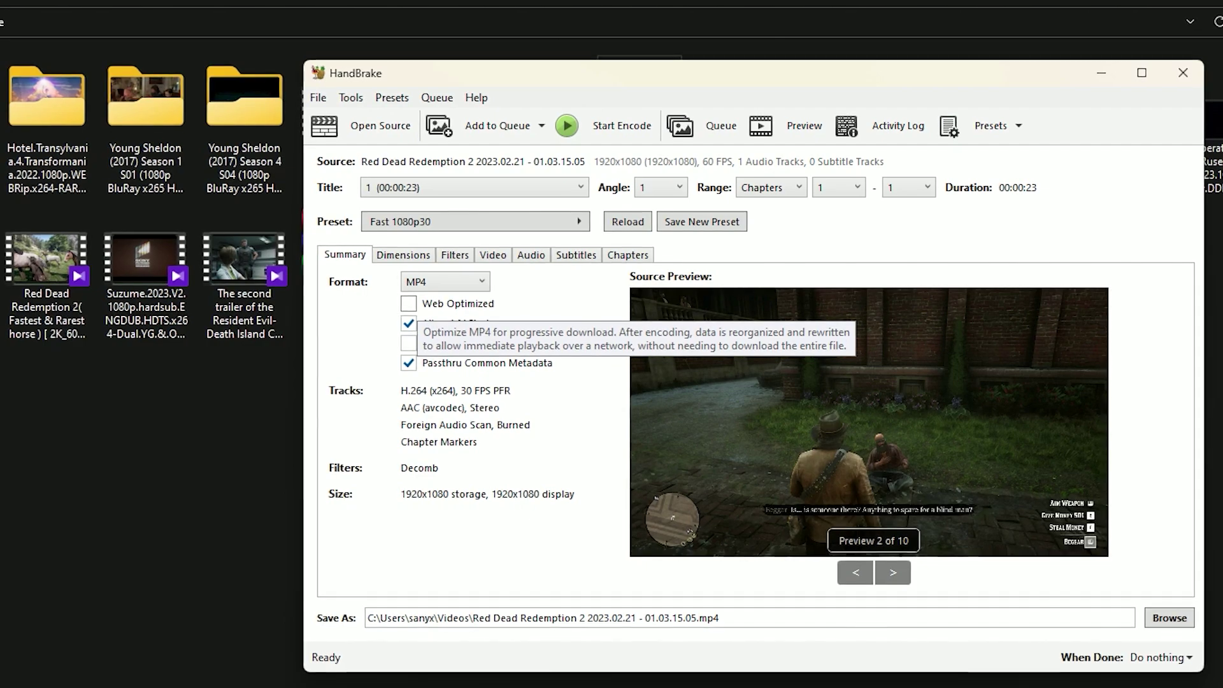
# Enable Web Optimized for the MP4 output and check the dimension and filter settings
pyautogui.click(406, 304)
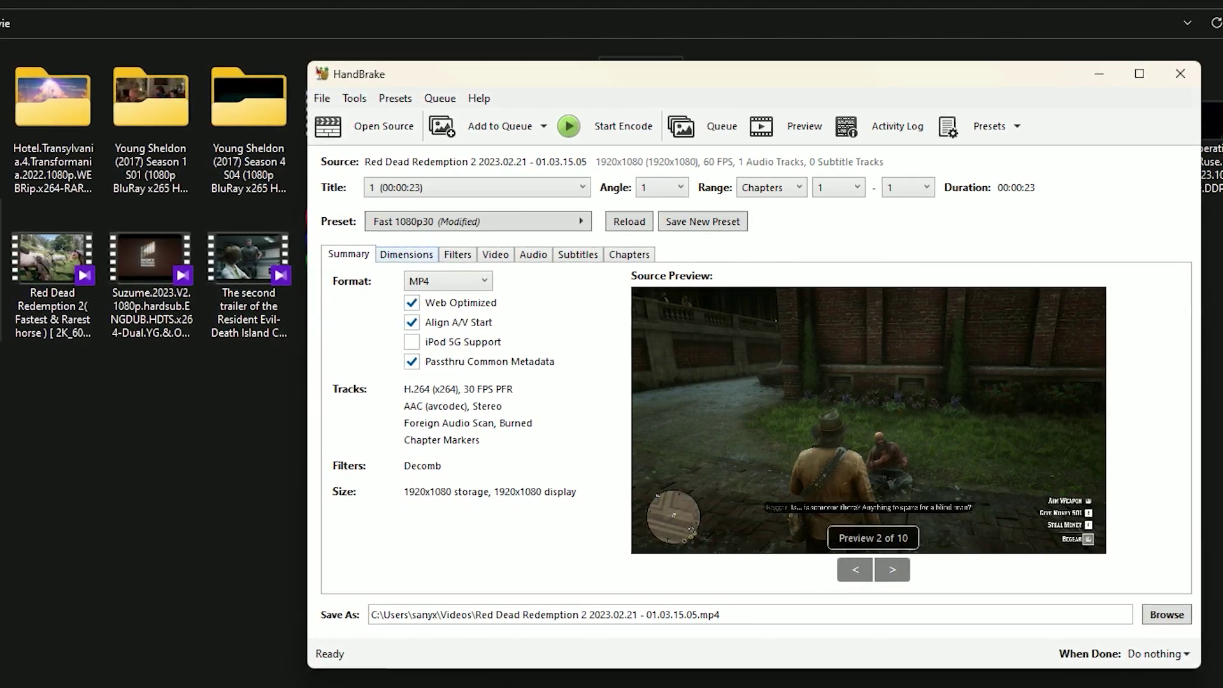
pyautogui.click(404, 255)
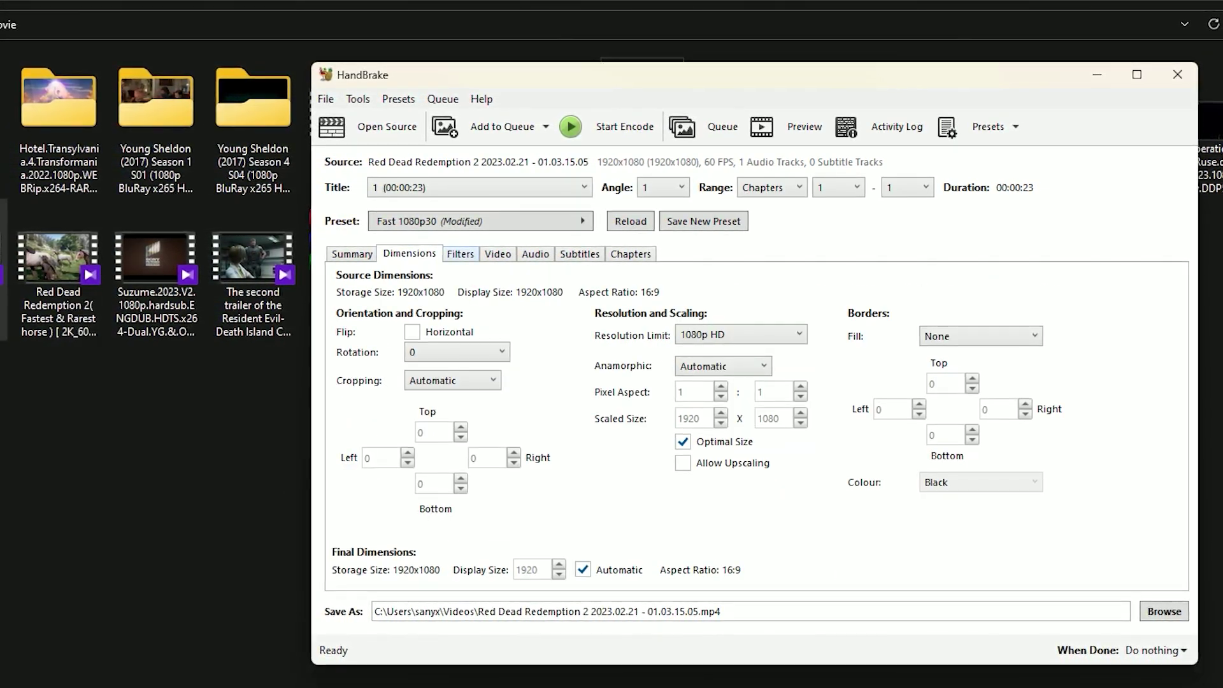
pyautogui.click(460, 255)
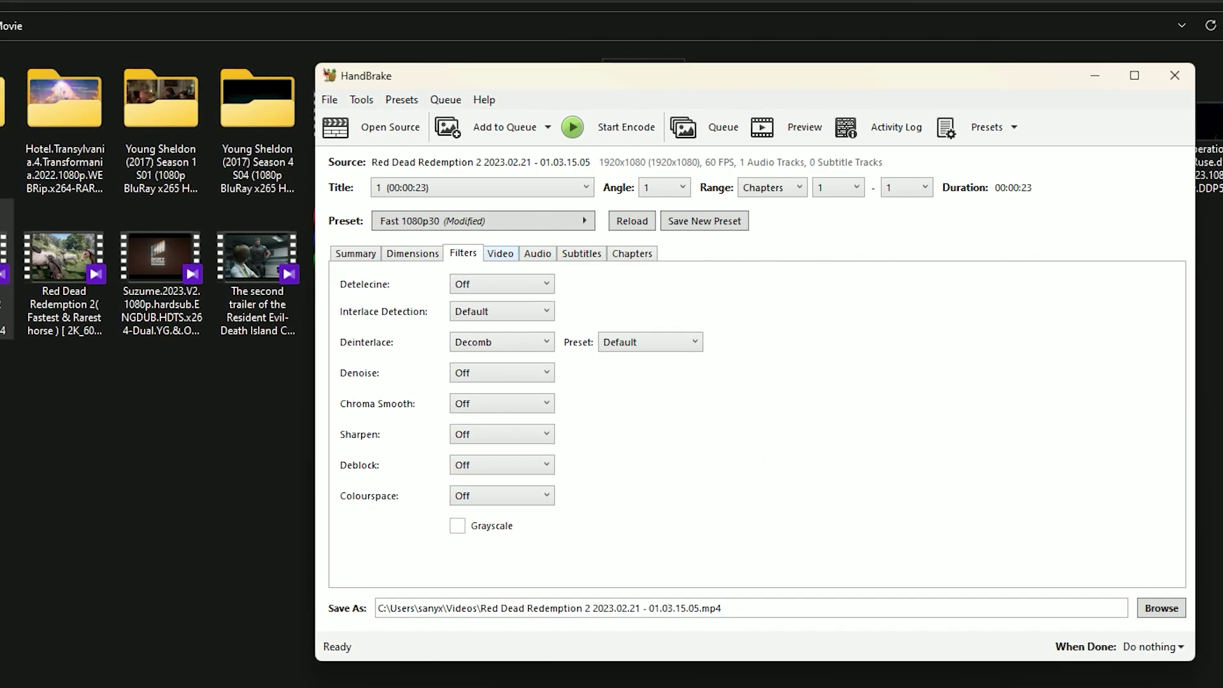
# Set the video framerate to Same as source with Constant Framerate and the encoder preset to Slow
pyautogui.click(501, 254)
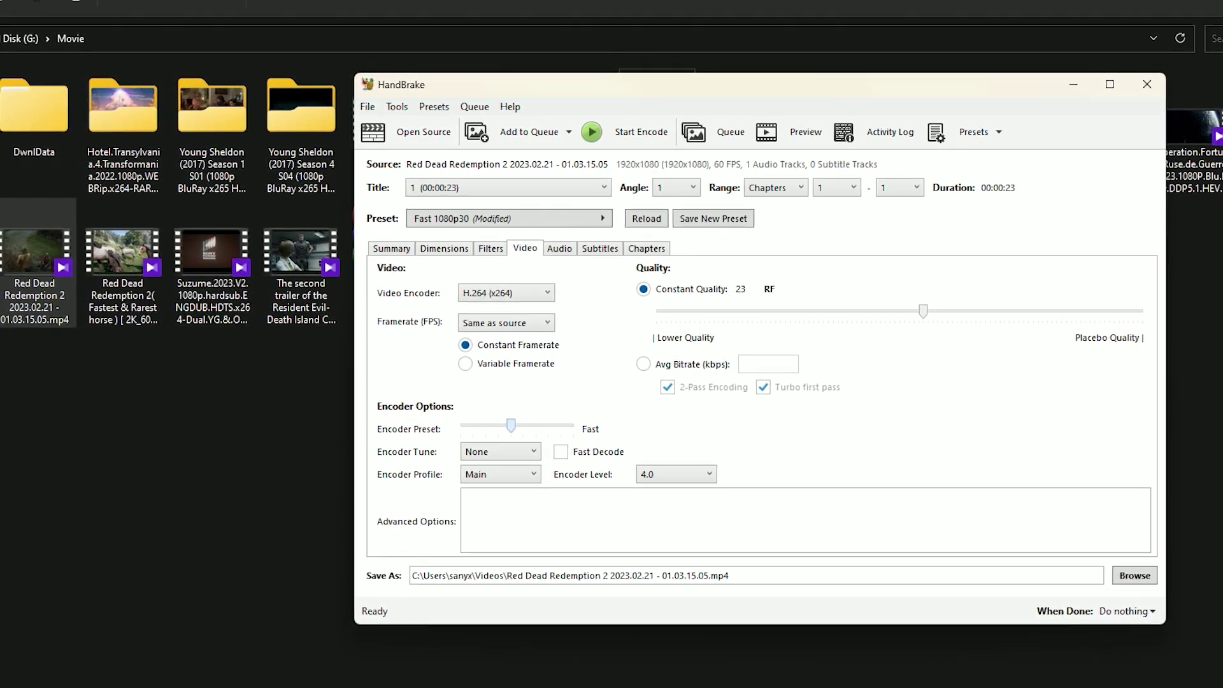
pyautogui.moveTo(510, 427); pyautogui.dragTo(523, 427)
pyautogui.press('Right')
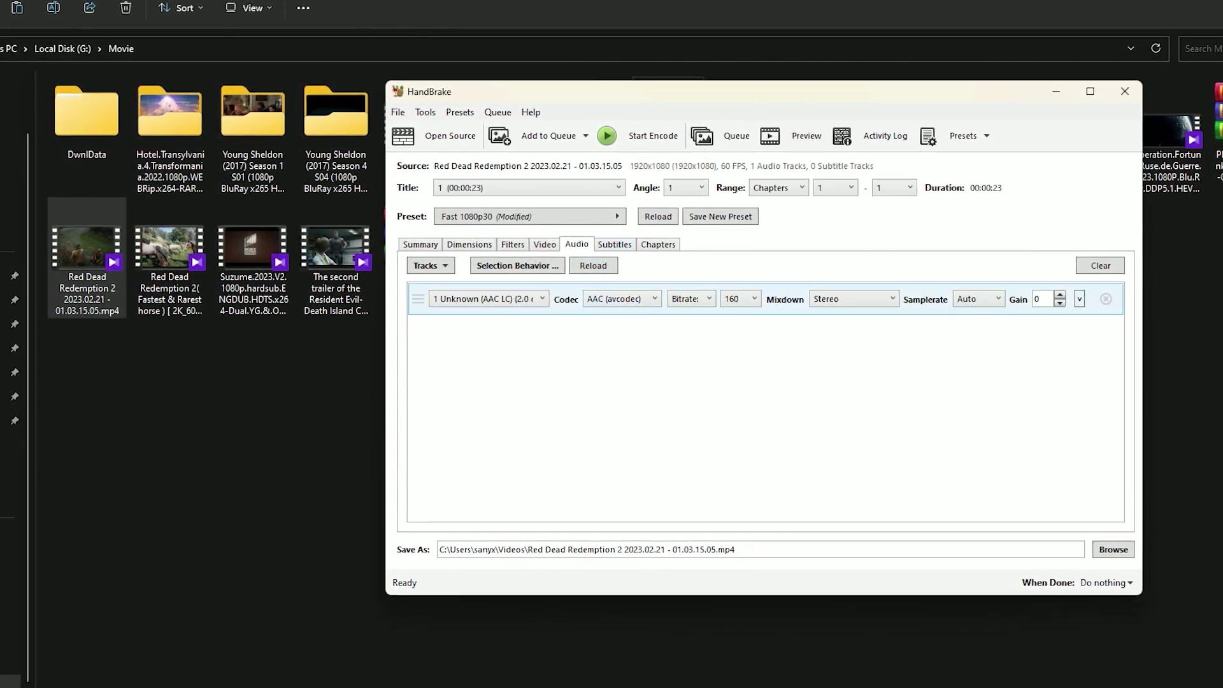
# Review the subtitle, chapter and audio settings, then return to the video settings
pyautogui.click(616, 245)
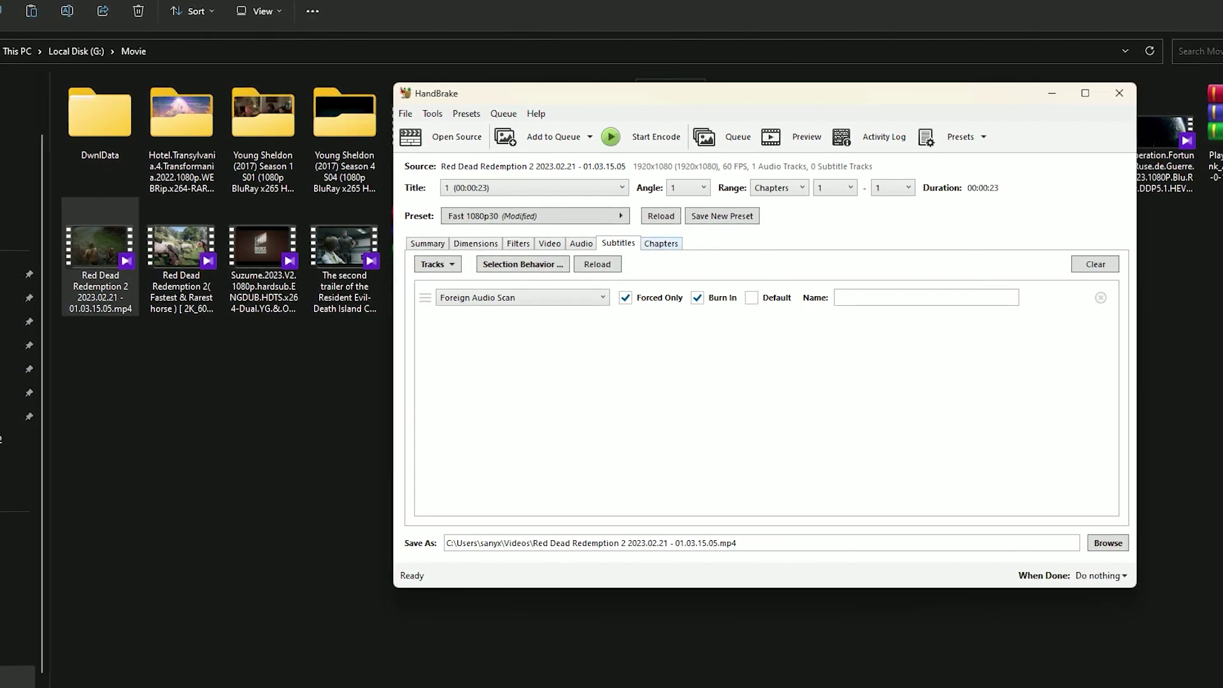
pyautogui.click(661, 244)
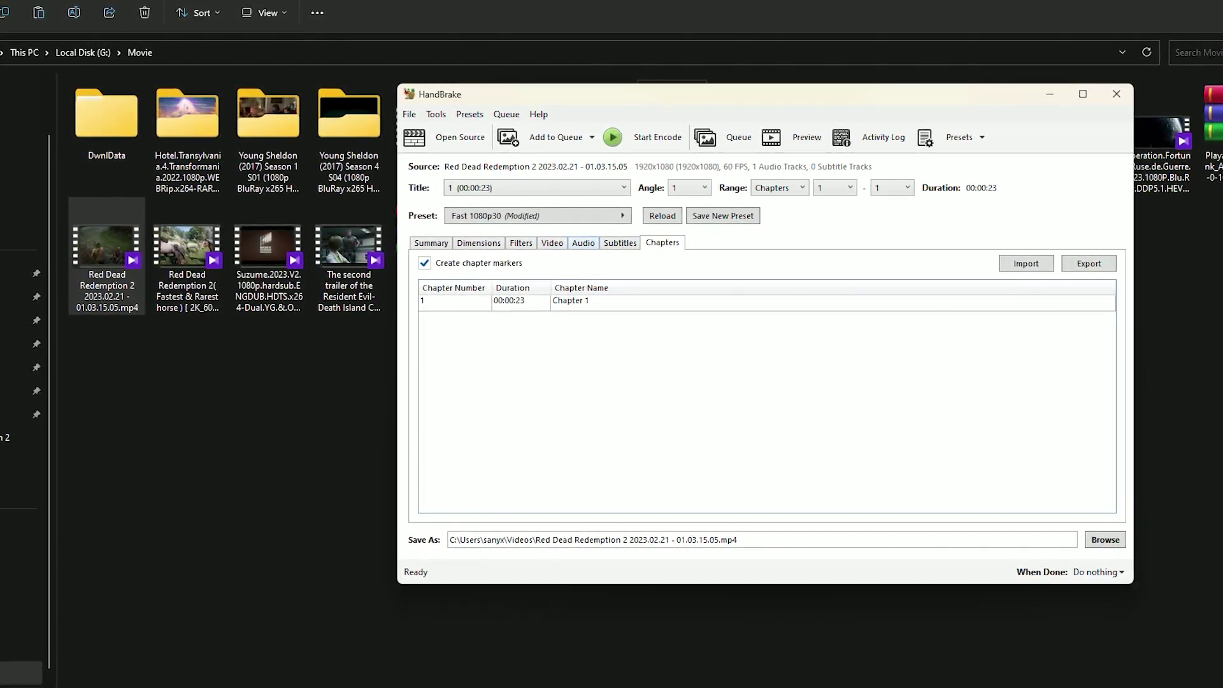
pyautogui.click(620, 244)
pyautogui.click(584, 243)
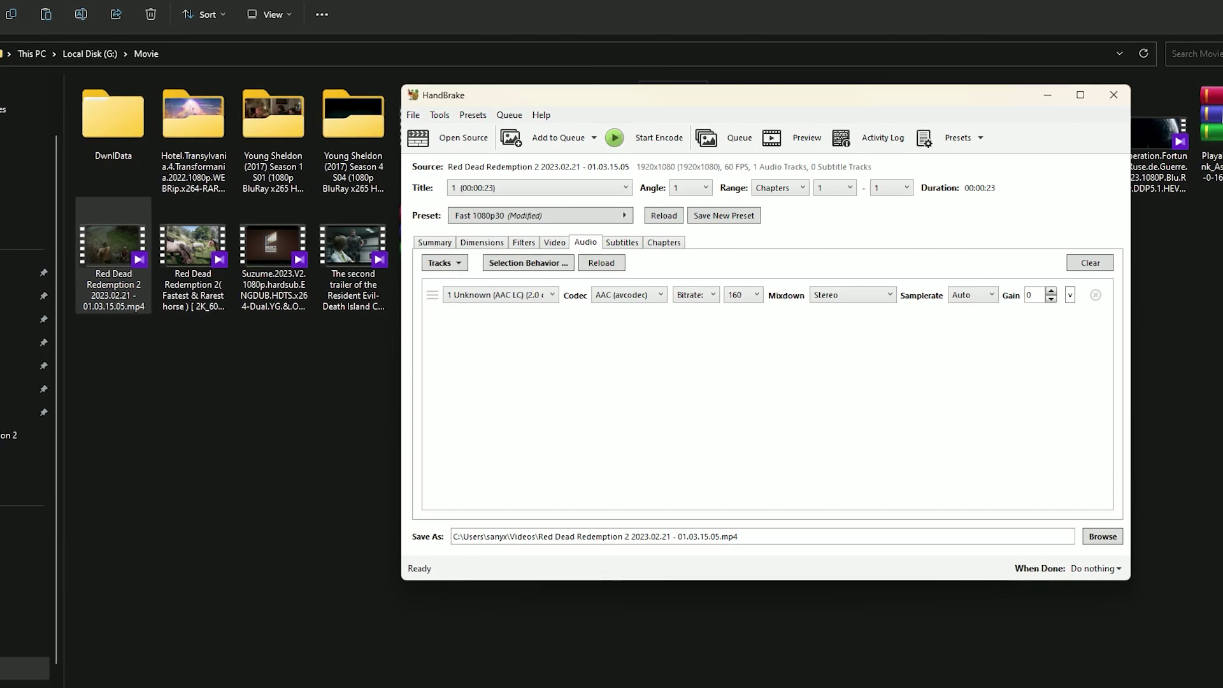
pyautogui.click(556, 243)
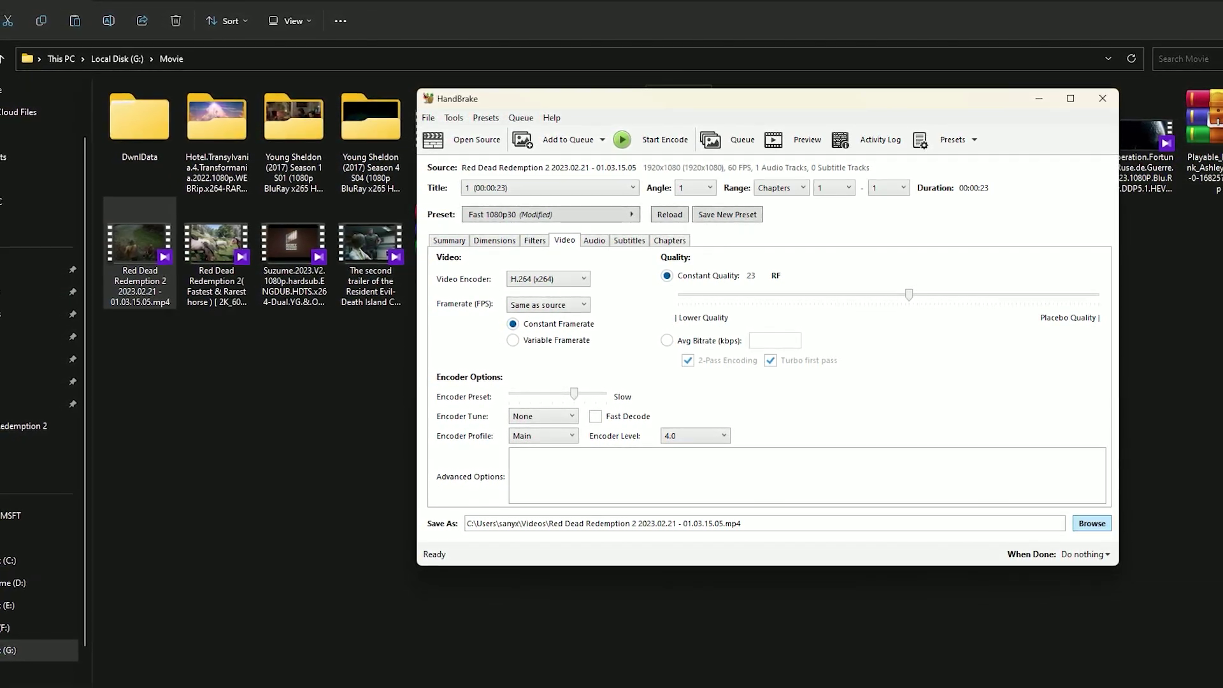
# Set the output destination to the Desktop, keeping the file name, and start encoding the queued job
pyautogui.click(1091, 522)
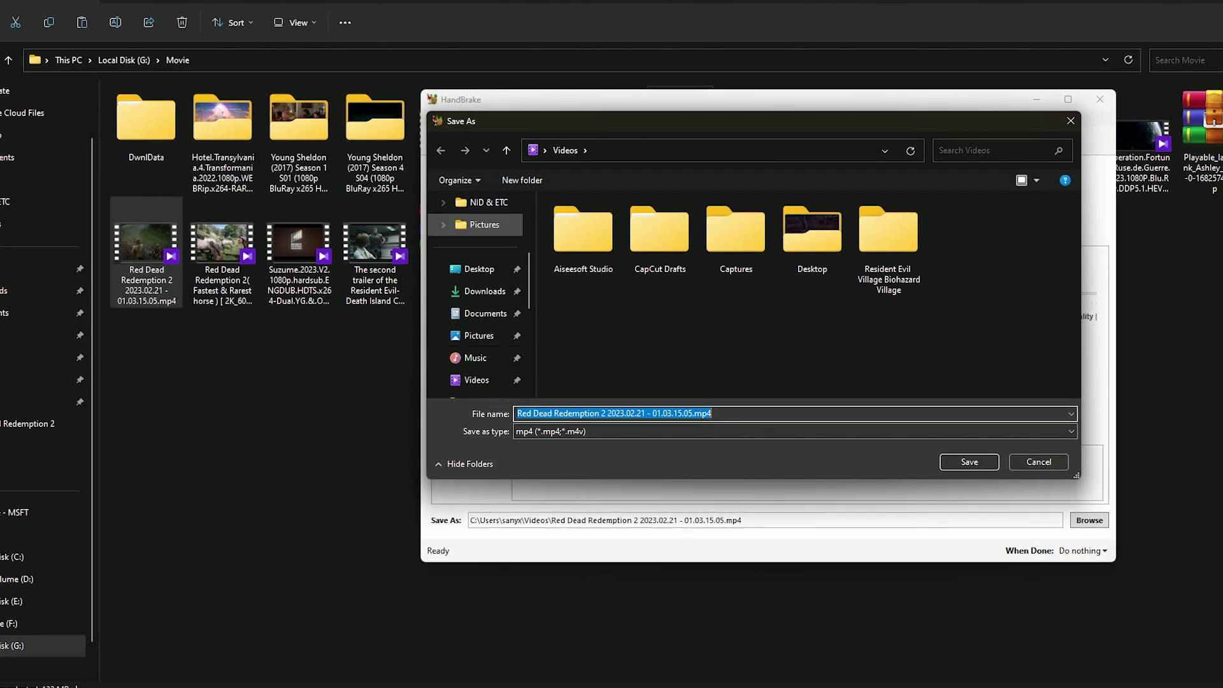
pyautogui.click(481, 269)
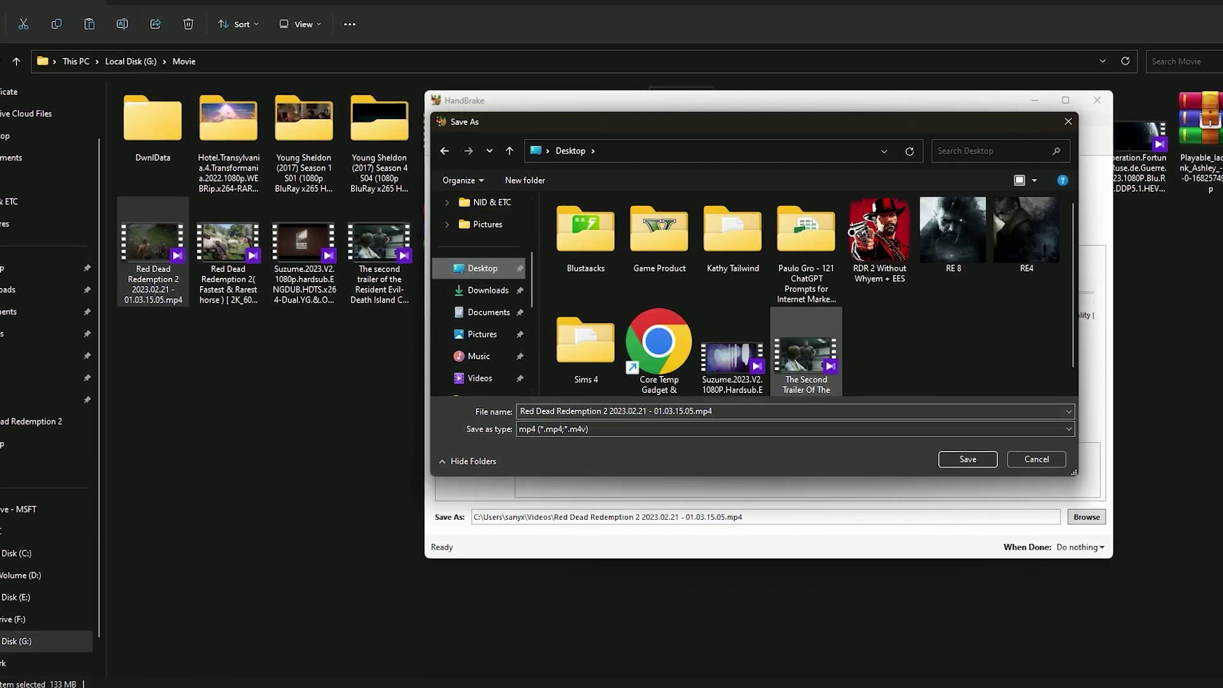
pyautogui.press('Return')
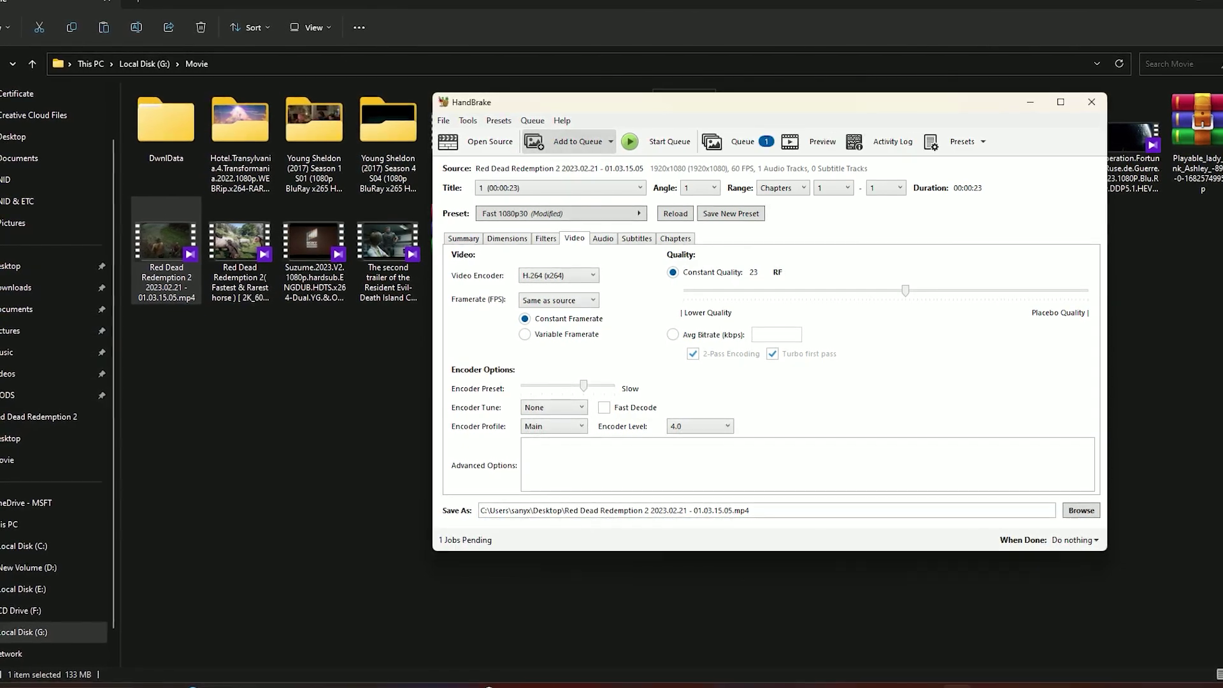
pyautogui.click(659, 142)
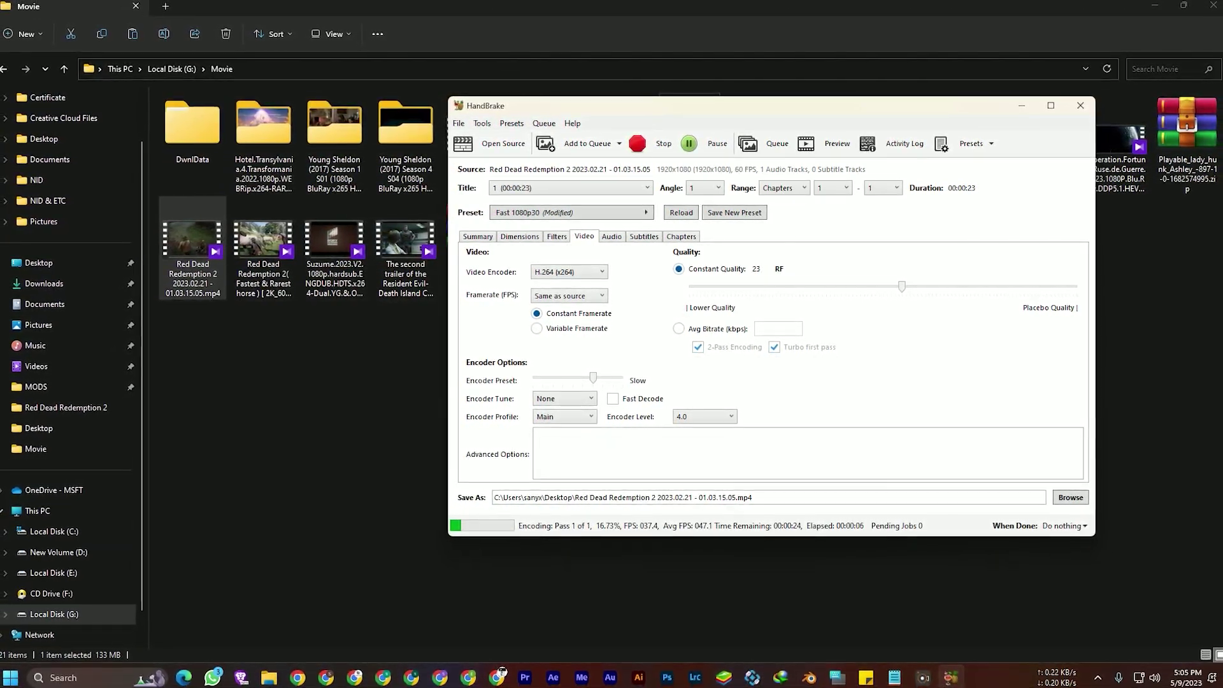
# Play the original Red Dead Redemption 2 2023.02.21 - 01.03.15.05.mp4 from the Movie folder, then close the player and minimize the folder
pyautogui.click(1155, 6)
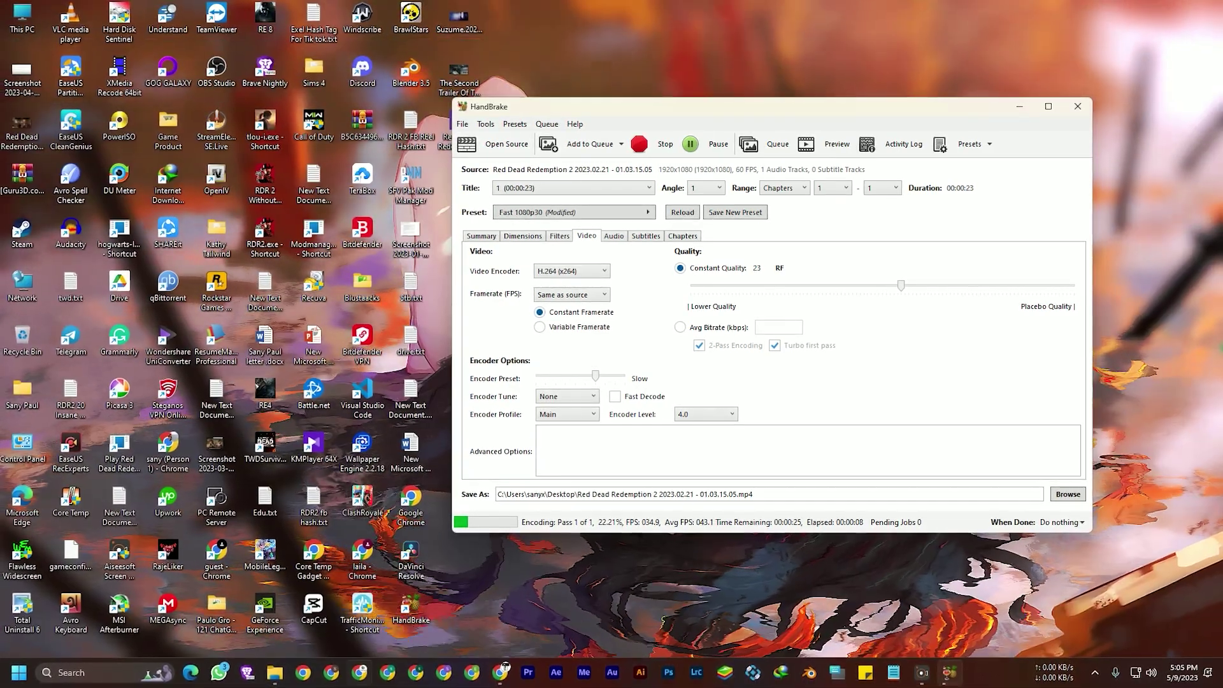
pyautogui.click(275, 673)
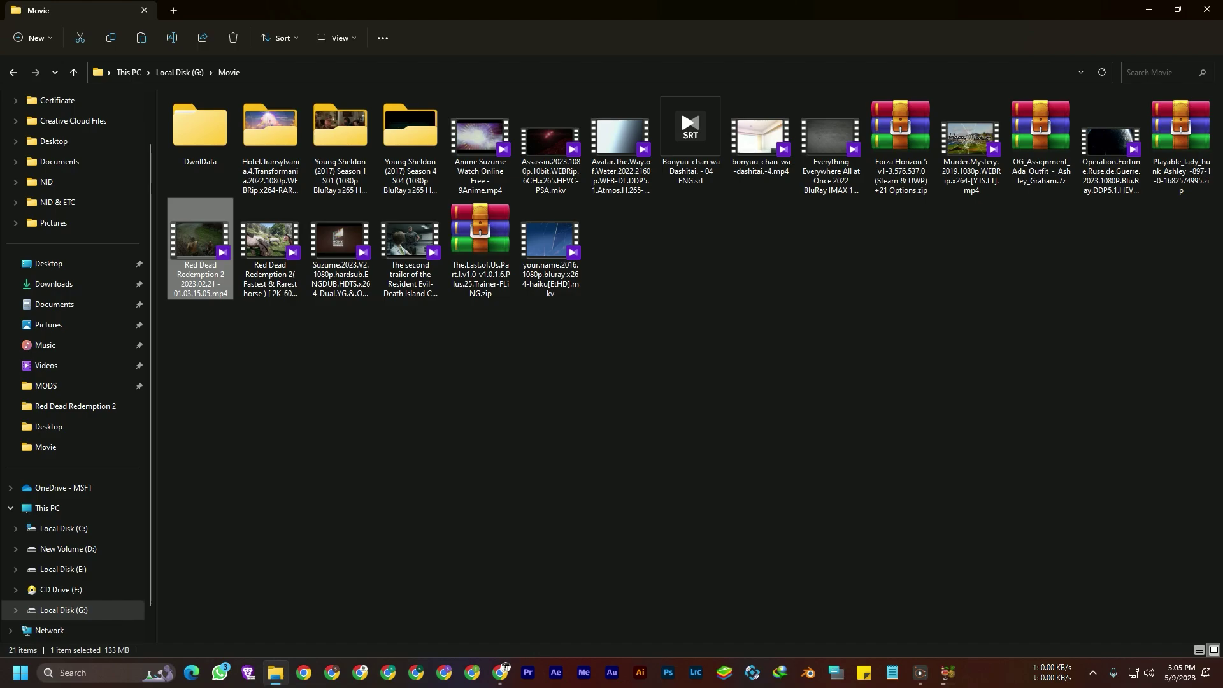
pyautogui.press('Return')
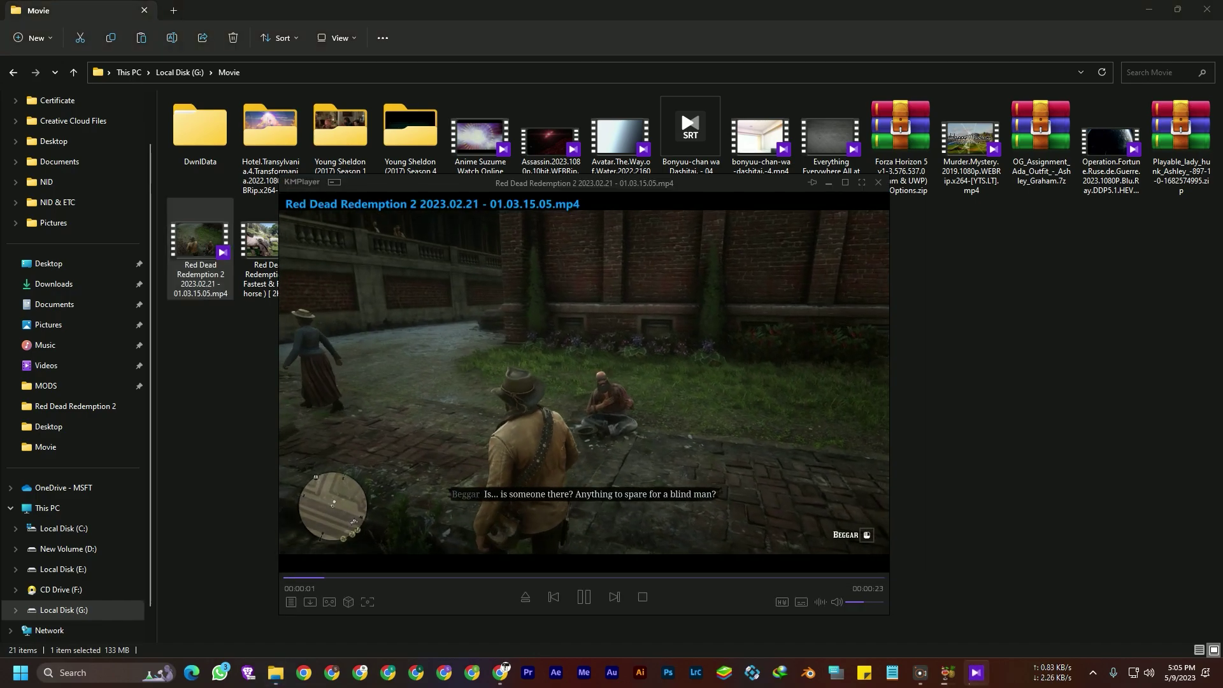
pyautogui.click(878, 183)
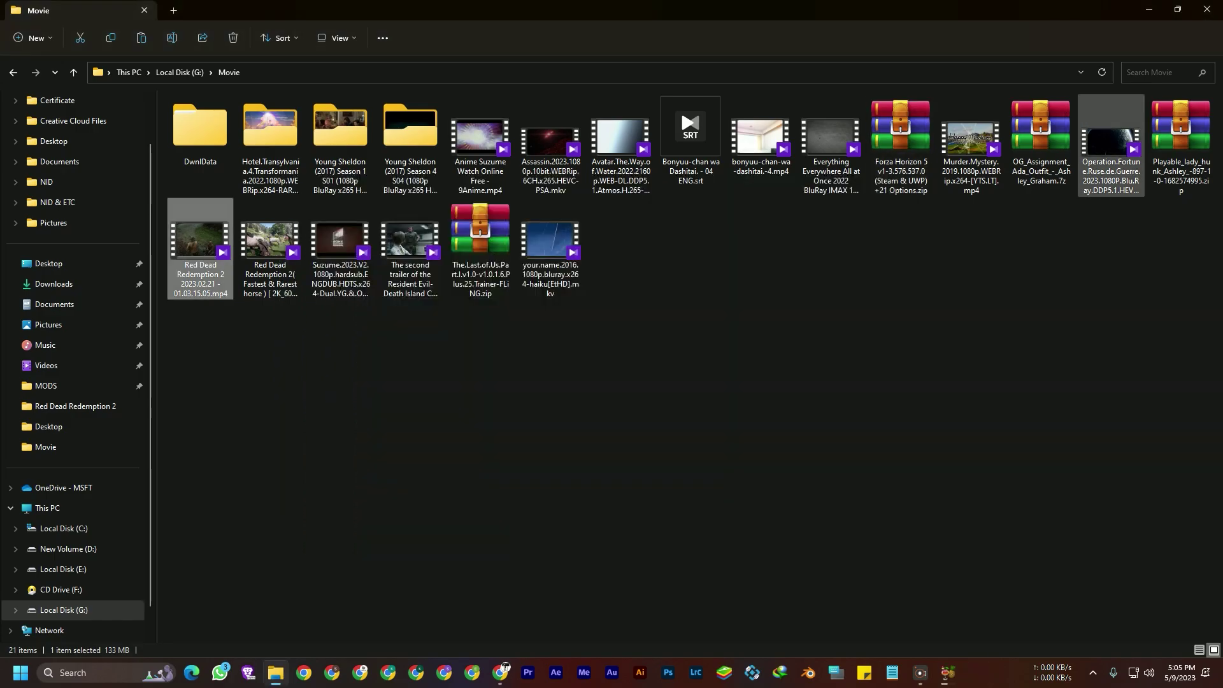
pyautogui.click(1149, 9)
# Open the properties of the encoded Red Dead Redemption 2 video on the Desktop to check its file size
pyautogui.moveTo(828, 109); pyautogui.dragTo(887, 113)
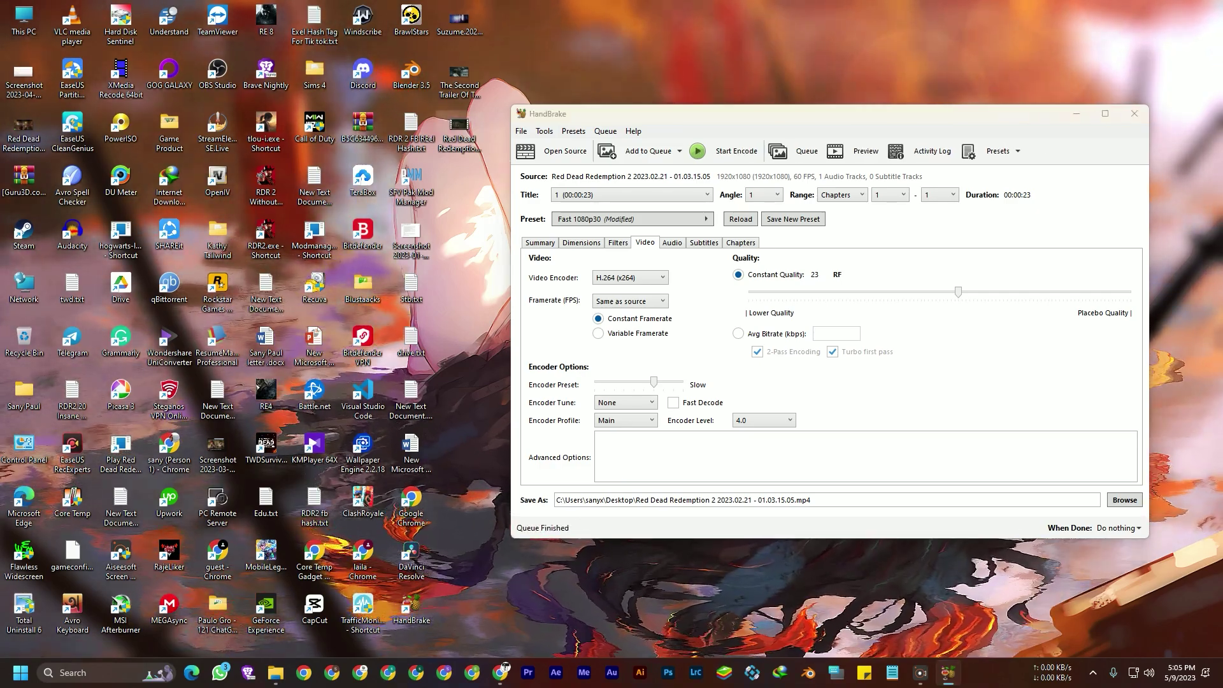
pyautogui.rightClick(460, 131)
pyautogui.press('Escape')
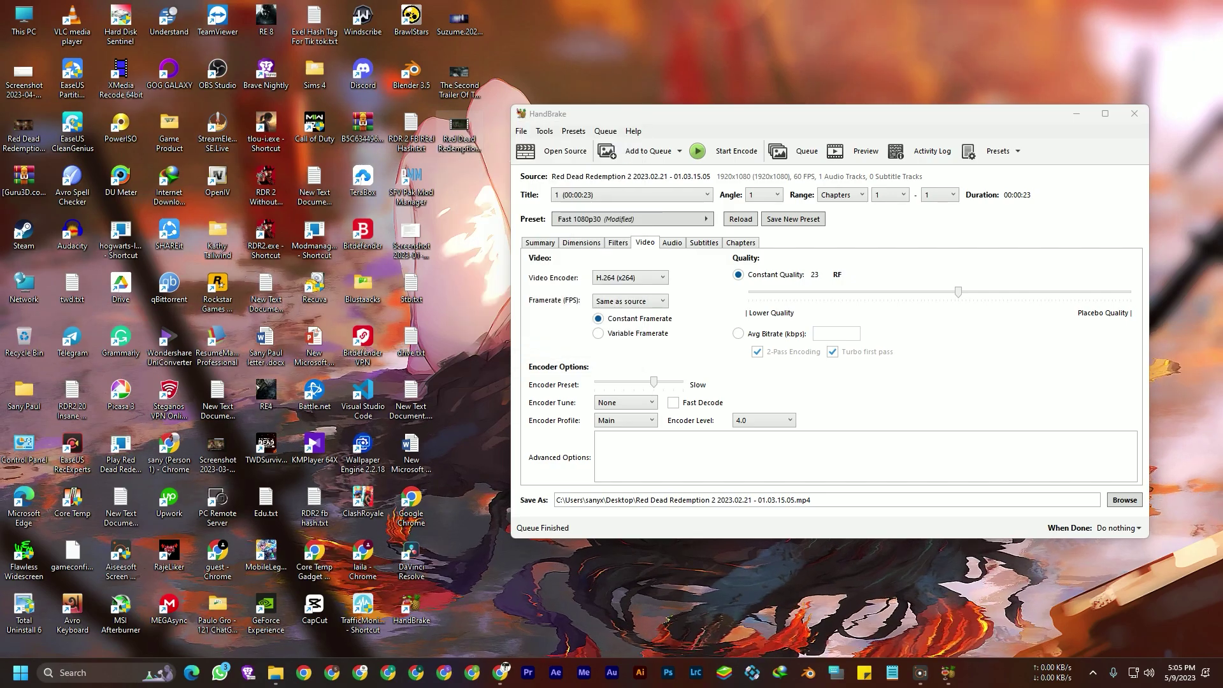
pyautogui.rightClick(460, 132)
pyautogui.click(507, 277)
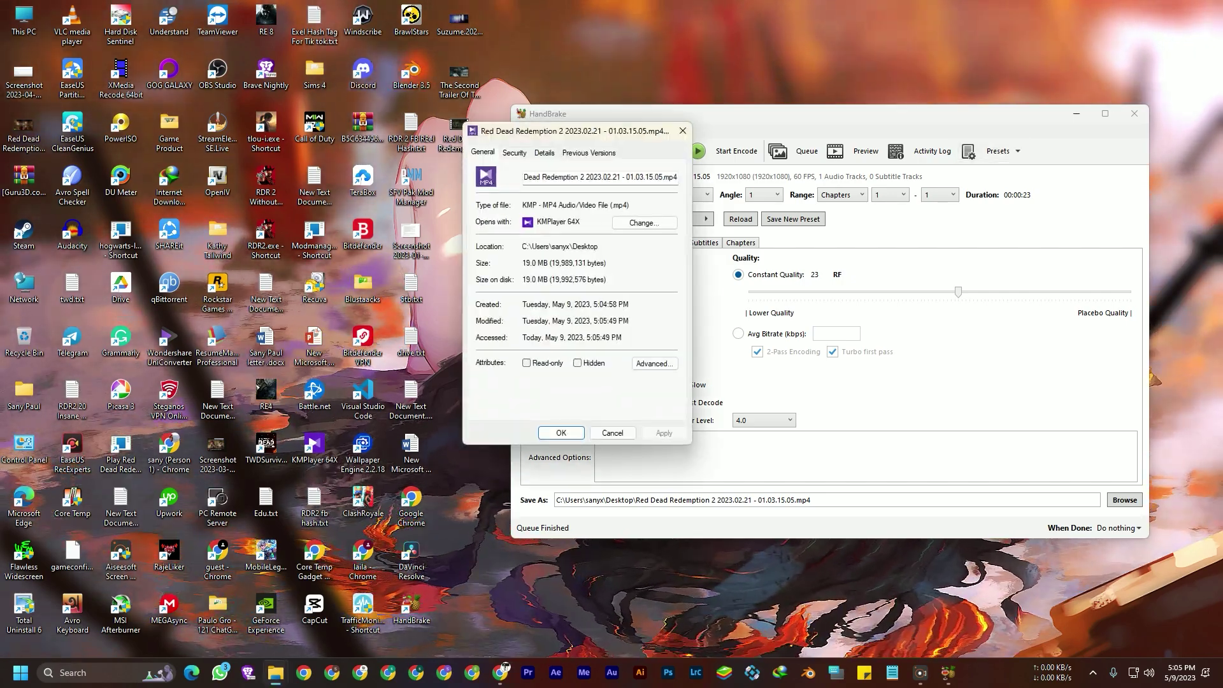
pyautogui.click(1077, 115)
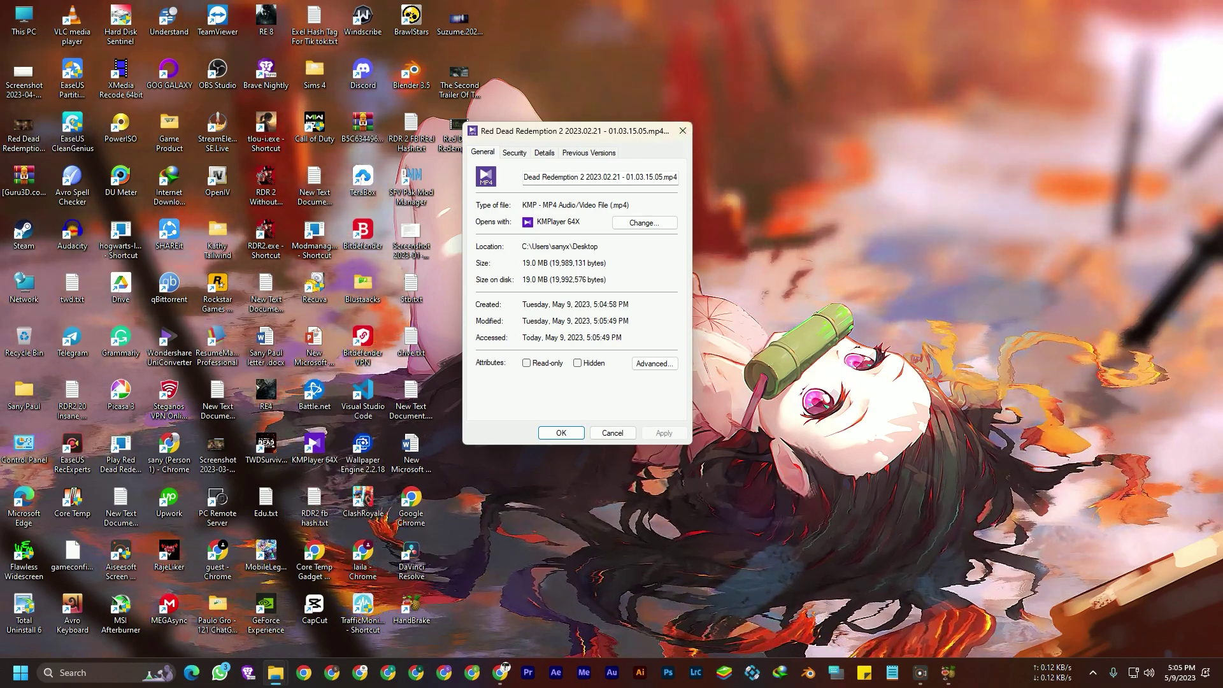
# Show the original and compressed videos' properties side by side on the desktop to compare file sizes, then close both
pyautogui.moveTo(574, 131); pyautogui.dragTo(869, 182)
pyautogui.moveTo(275, 673)
pyautogui.click(244, 610)
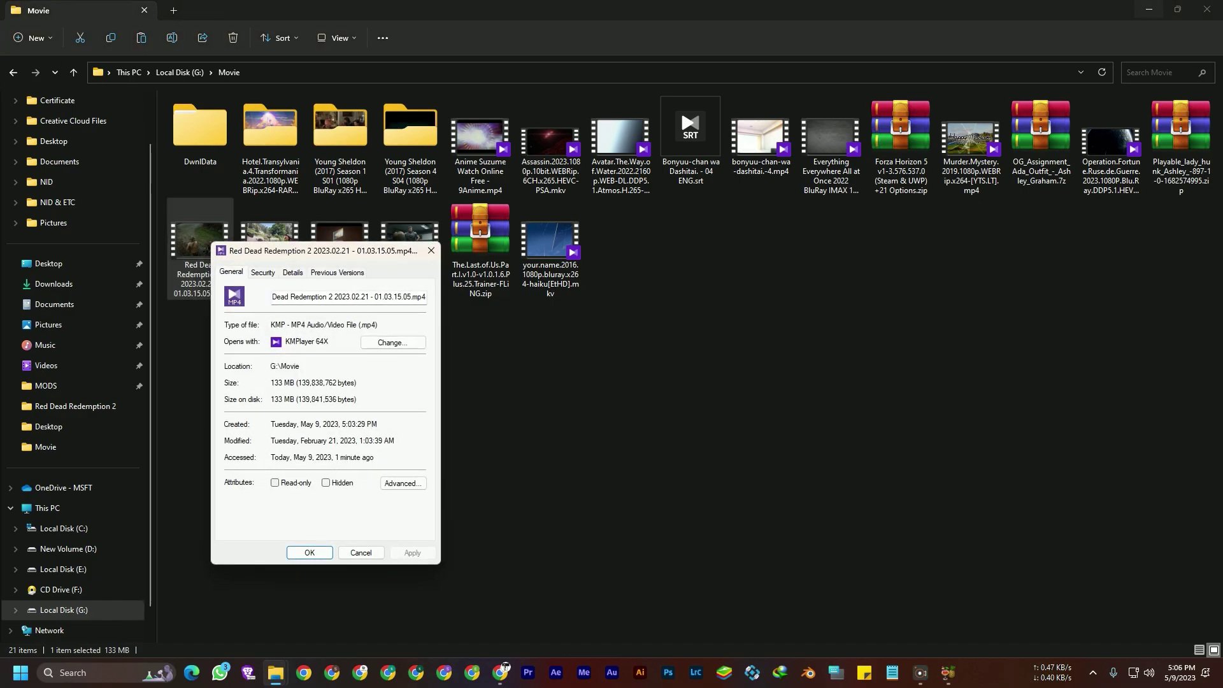
pyautogui.click(1148, 9)
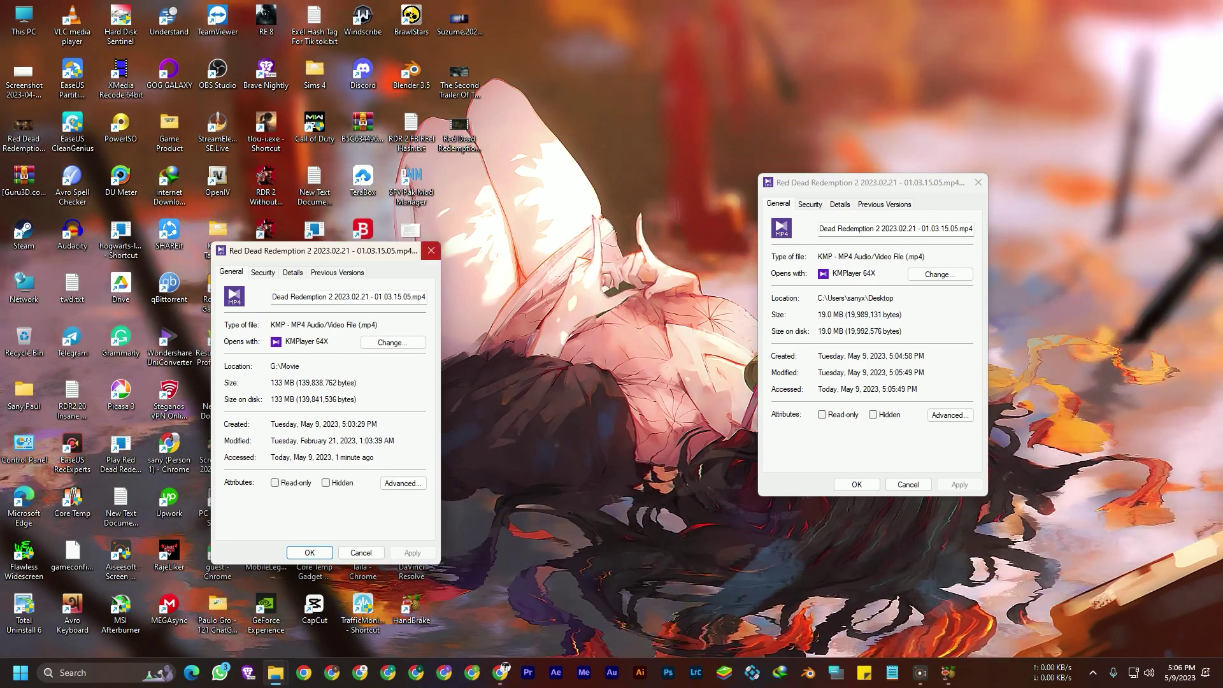
pyautogui.click(432, 250)
pyautogui.press('Escape')
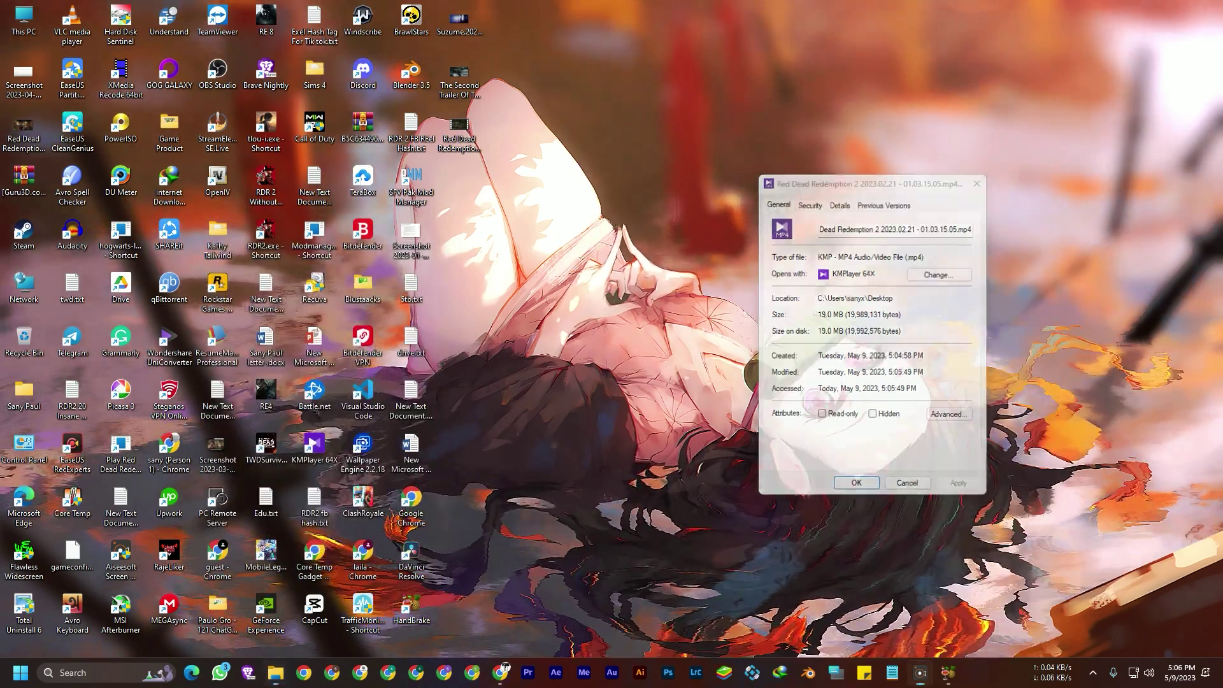
# Open the original Red Dead Redemption 2 video from the Movie folder, minimize the folder, pause playback and move the player aside
pyautogui.click(275, 673)
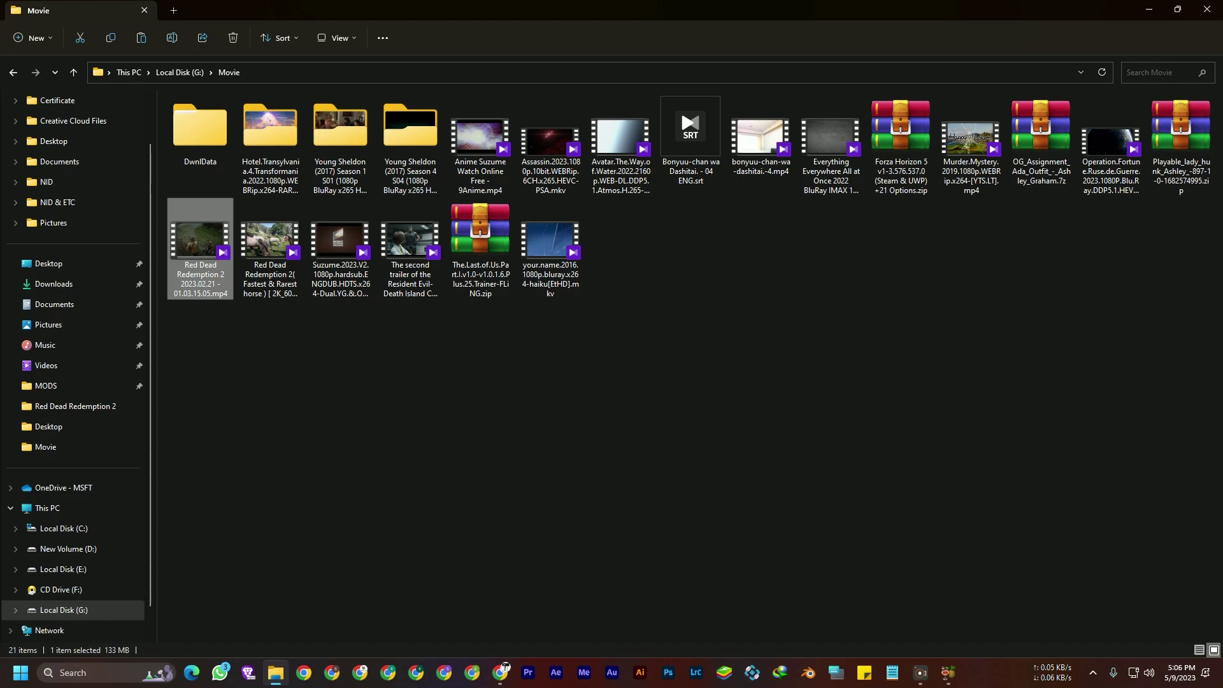
pyautogui.doubleClick(200, 249)
pyautogui.click(1149, 9)
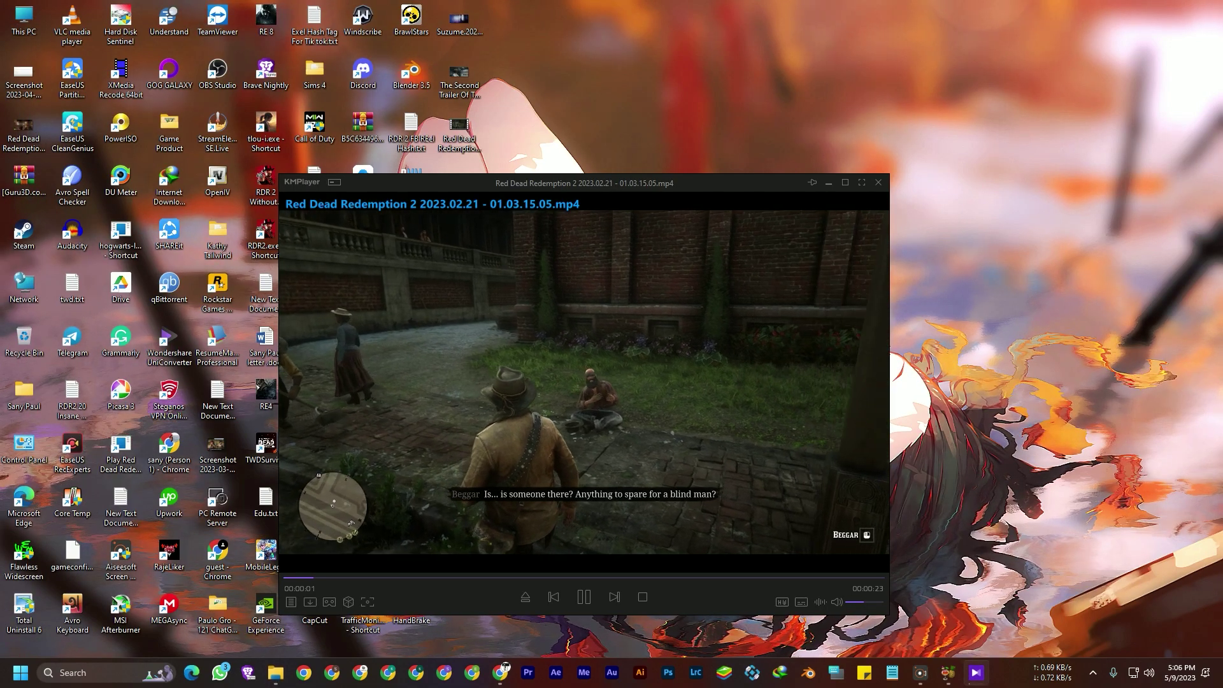
pyautogui.press('space')
pyautogui.moveTo(584, 182); pyautogui.dragTo(794, 202)
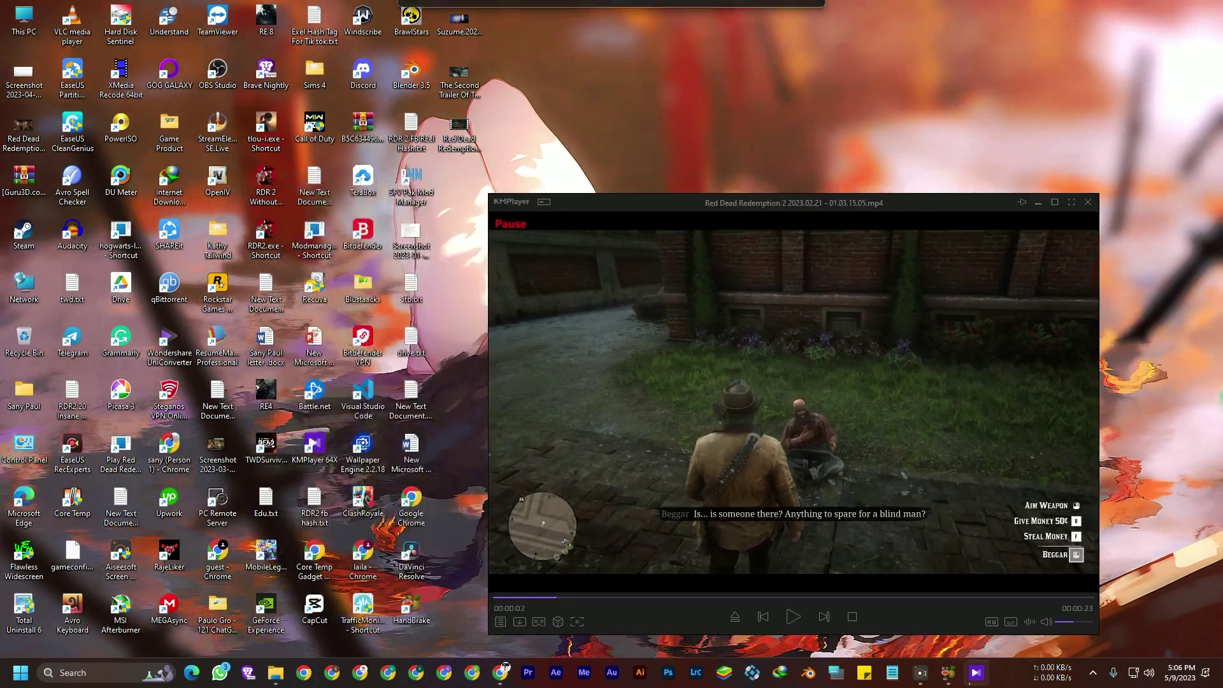
# Open the compressed desktop video in VLC media player and tile it side by side with the original in KMPlayer
pyautogui.rightClick(472, 130)
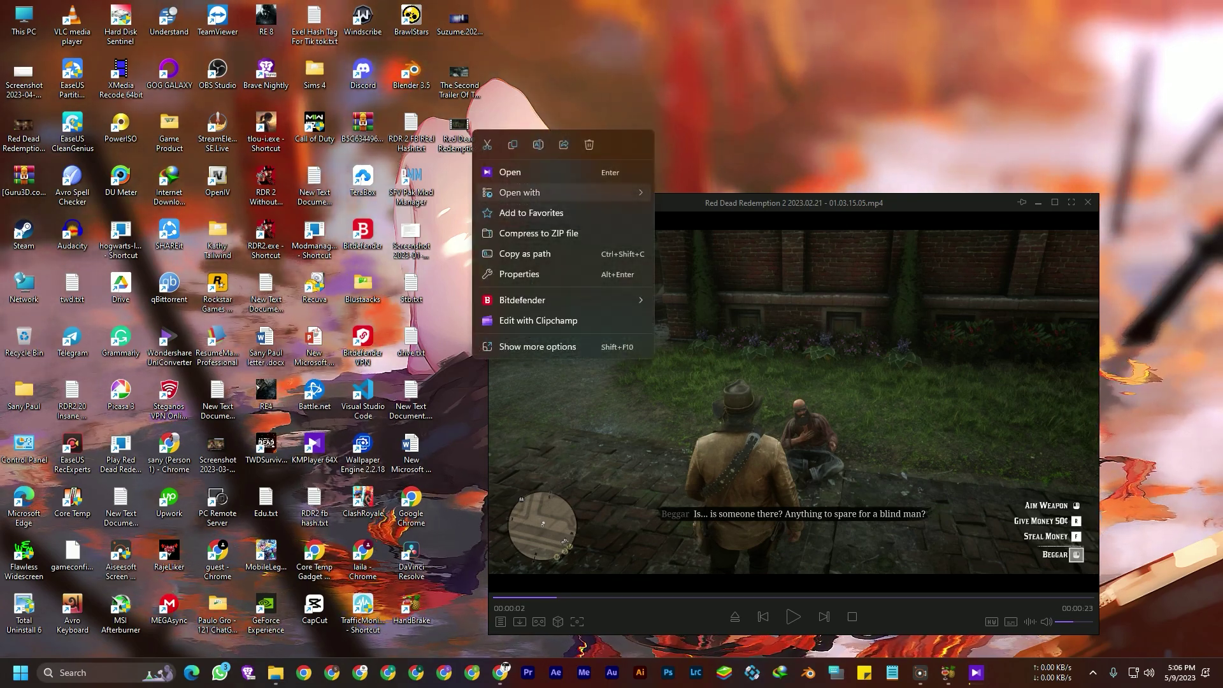
pyautogui.moveTo(561, 192)
pyautogui.click(711, 295)
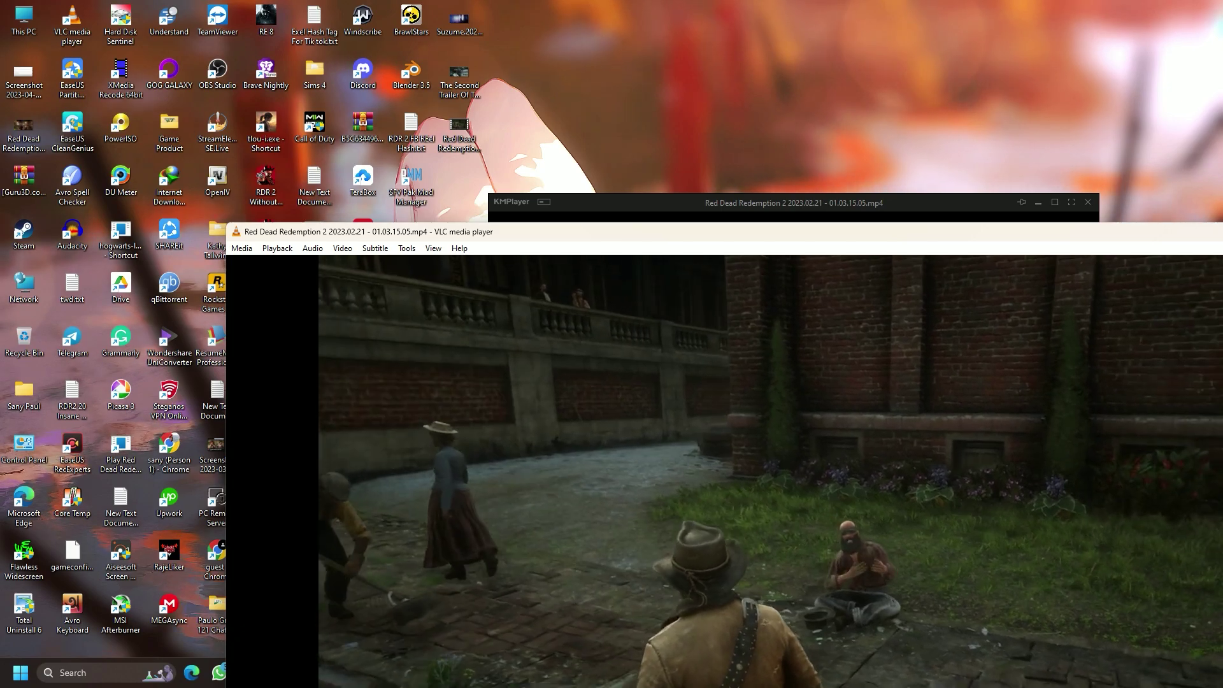
pyautogui.press('super+Left')
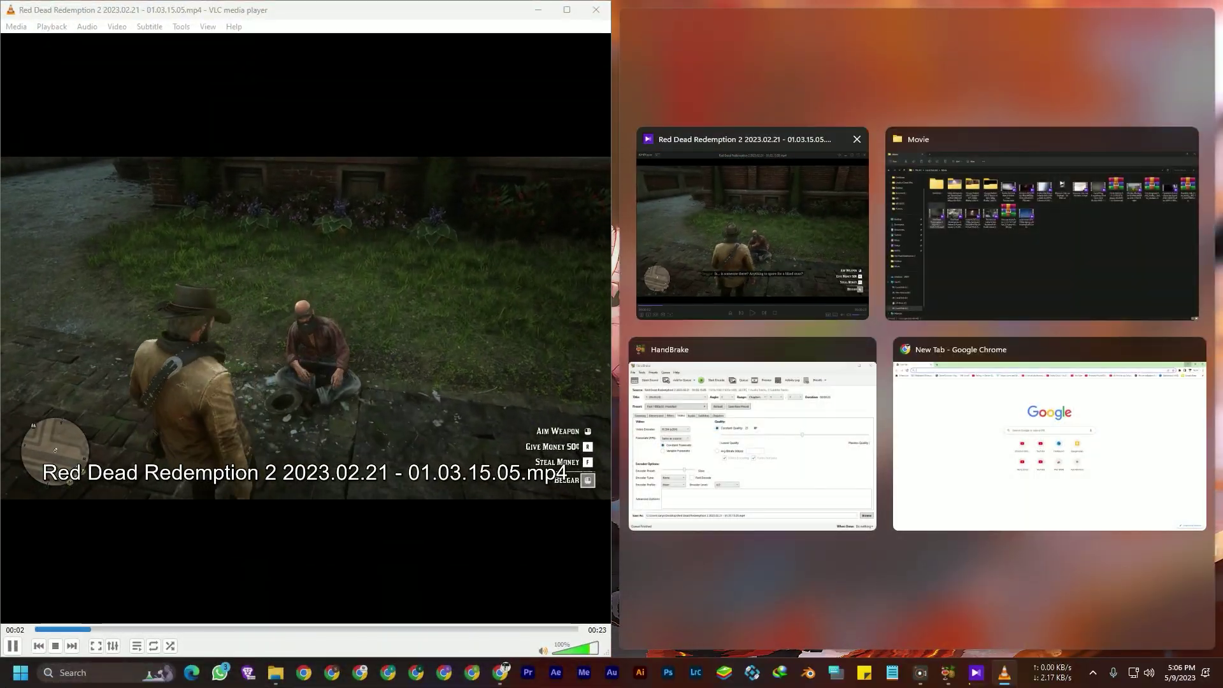
pyautogui.click(752, 233)
# Rewind both videos to the start and play them side by side to compare picture quality
pyautogui.doubleClick(306, 329)
pyautogui.press('f')
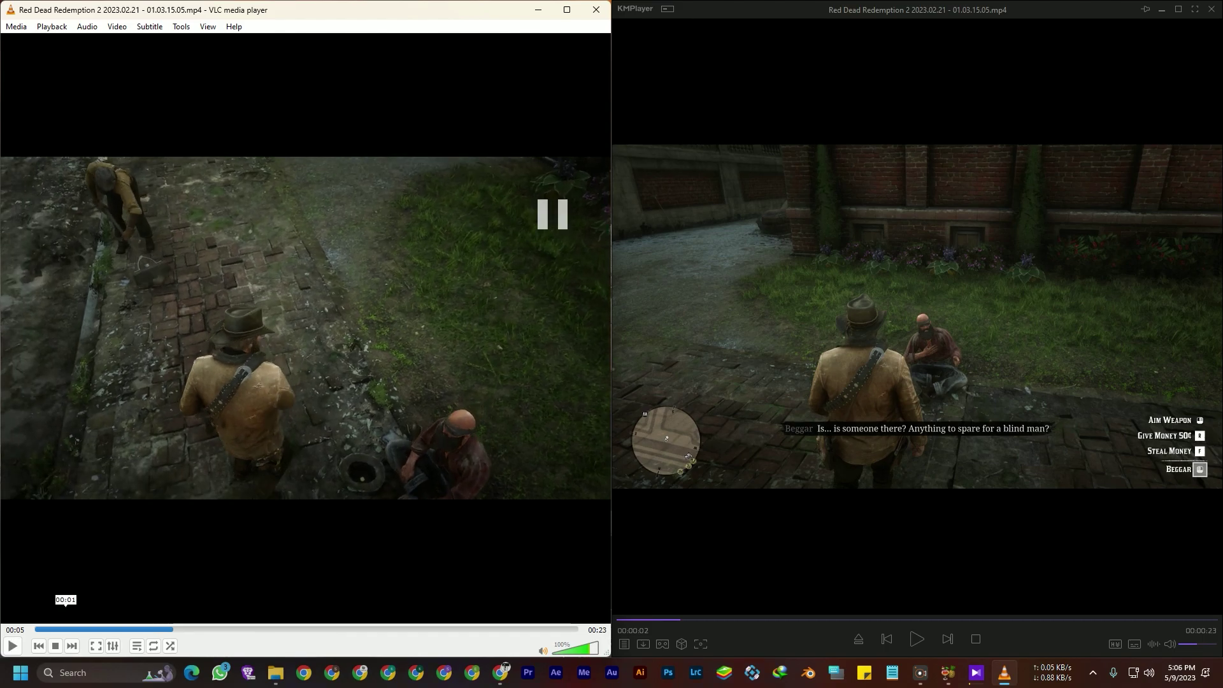
pyautogui.click(35, 630)
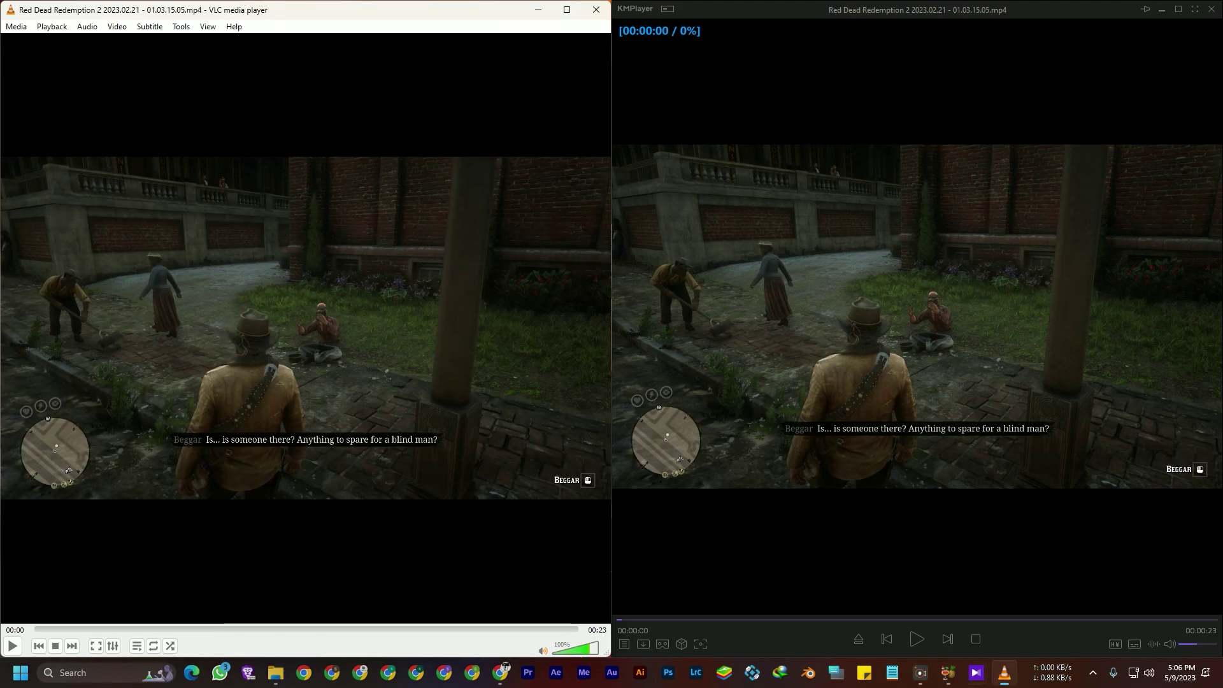
pyautogui.hotkey('alt', 'Tab')
pyautogui.press('space')
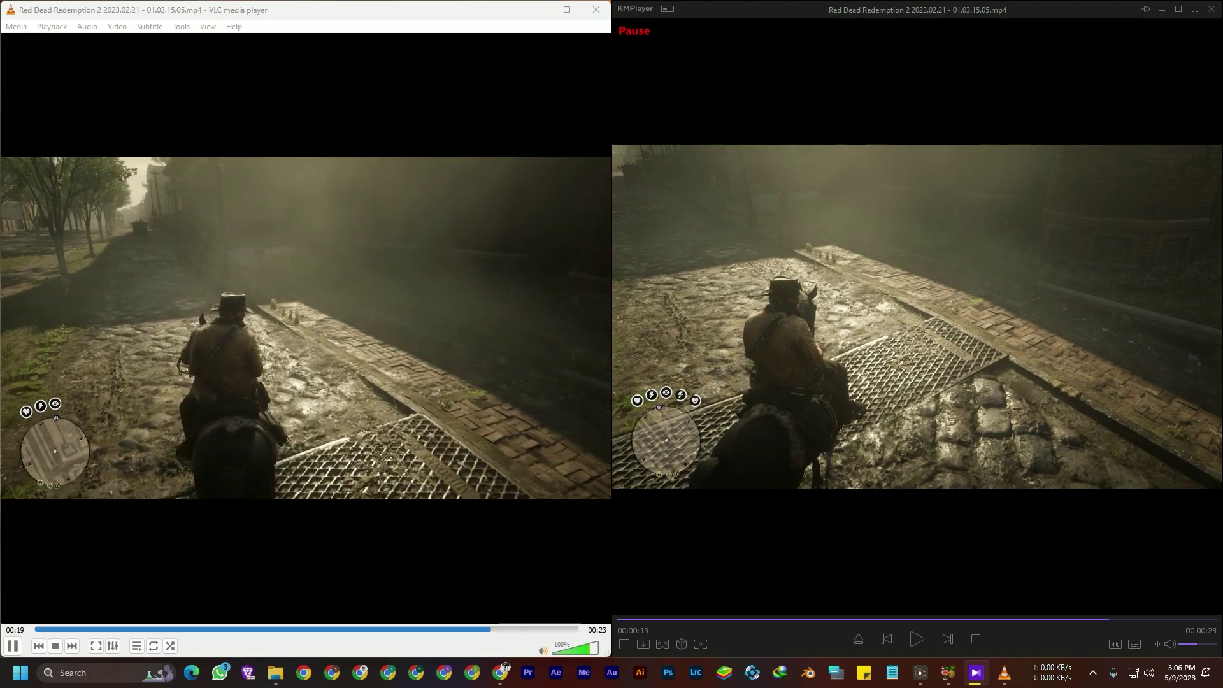
# View the paused original video in full screen, restore its window size, and close both players
pyautogui.press('Return')
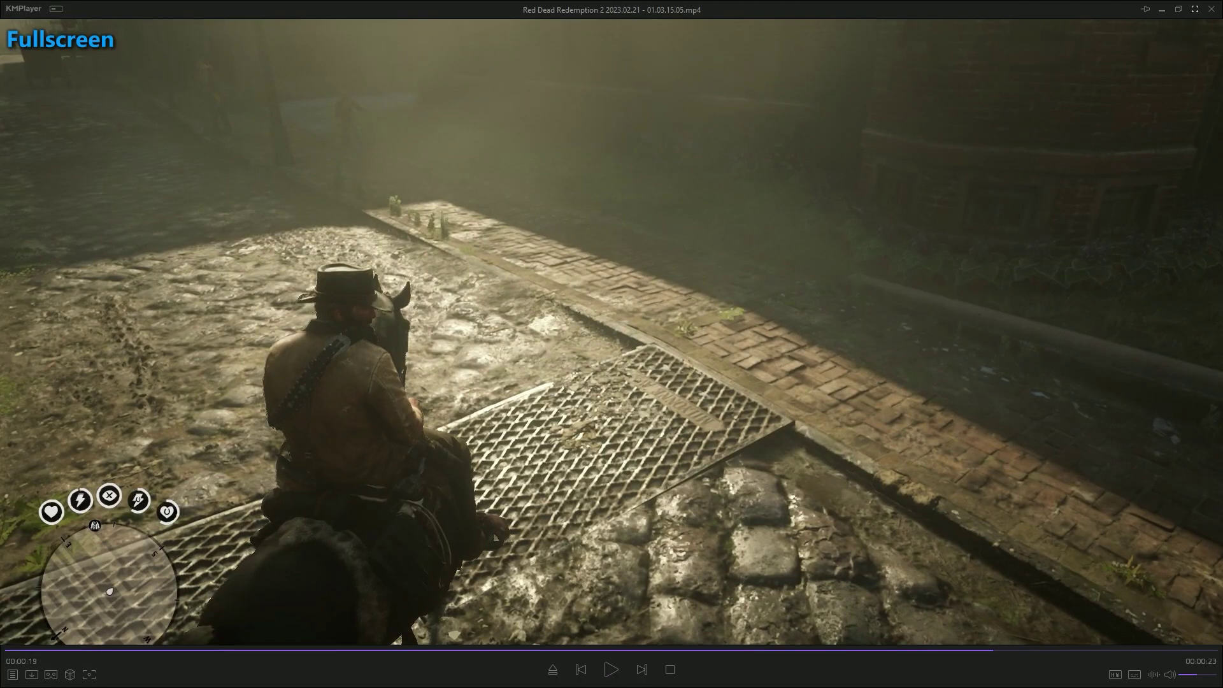
pyautogui.press('Return')
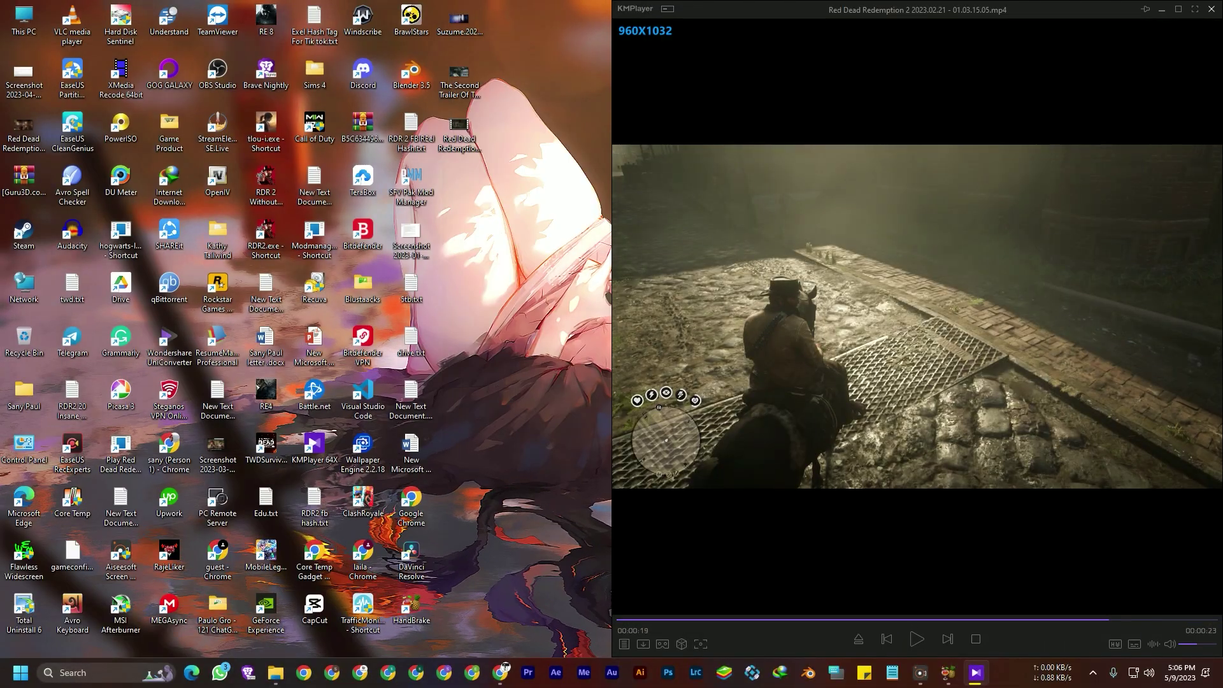
pyautogui.hotkey('alt', 'F4')
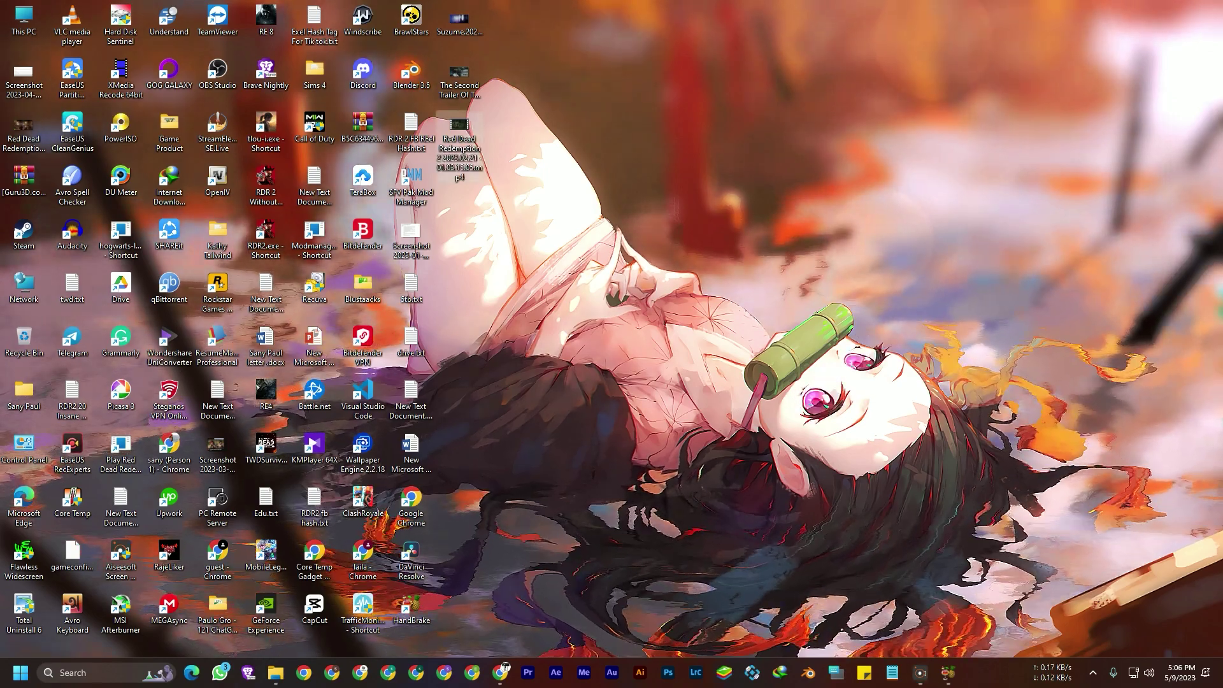